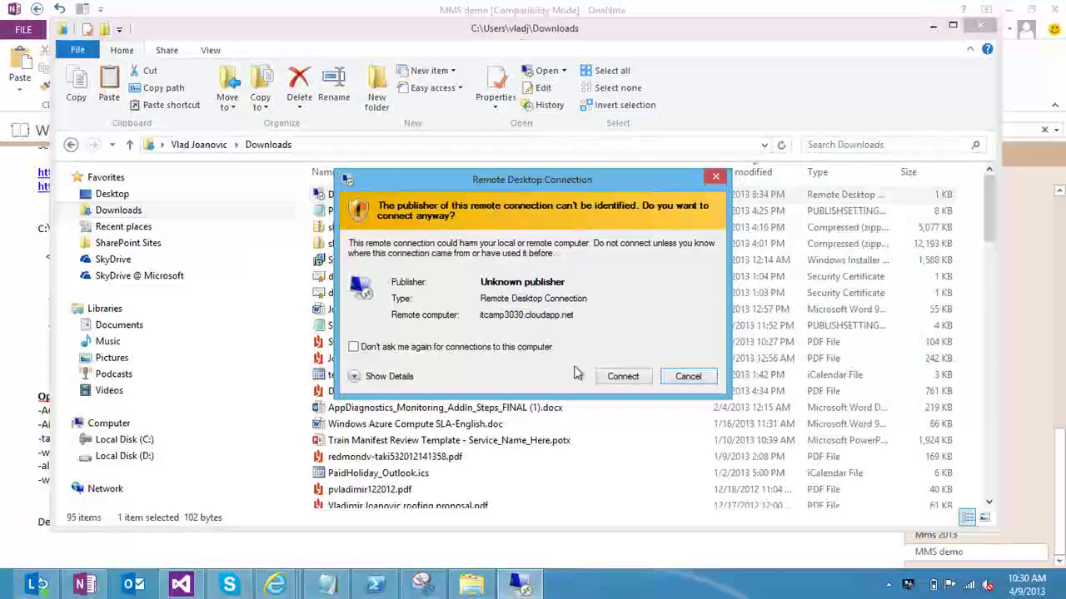
Connect to the itcamp3030.cloudapp.net remote computer with the Administrator account password and maximize the Operations Manager console
{"action": "type", "text": "*****"}
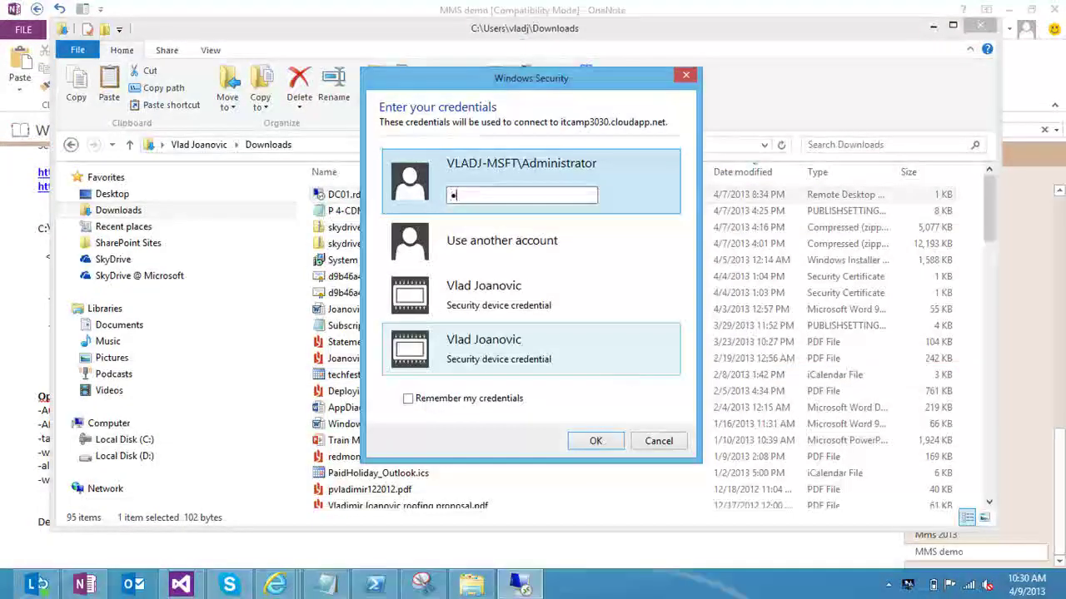
{"action": "type", "text": "****"}
{"action": "key", "text": "Return"}
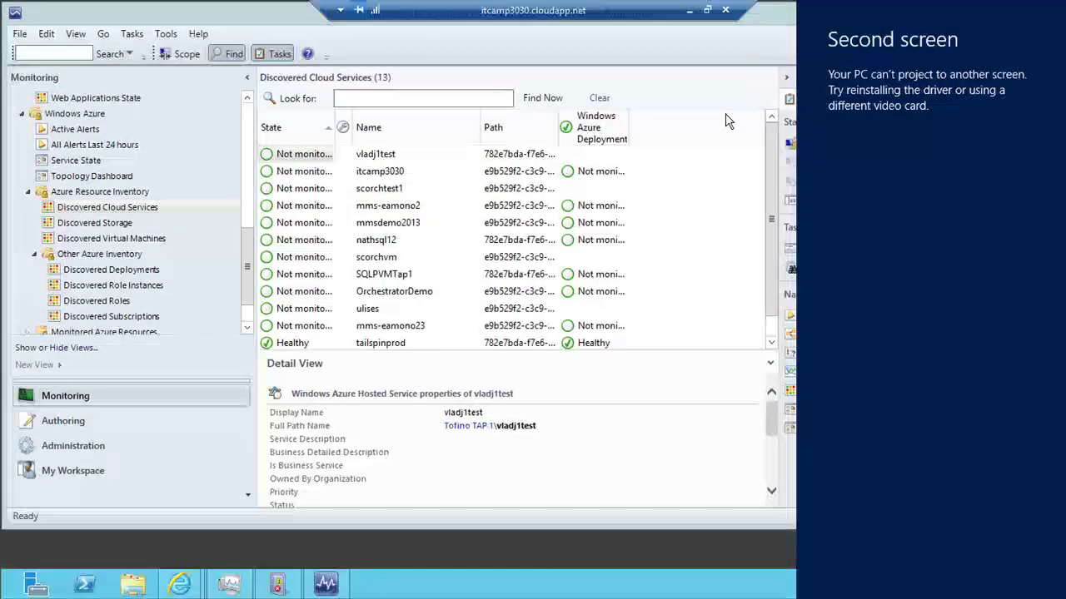
{"action": "left_click", "coordinate": [783, 28]}
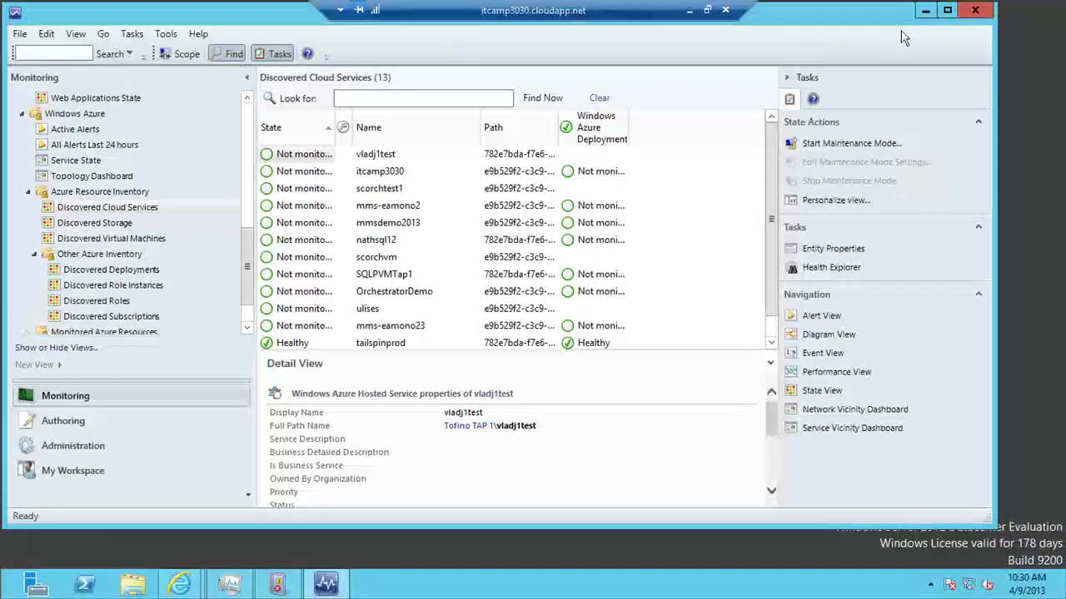
{"action": "left_click", "coordinate": [947, 10]}
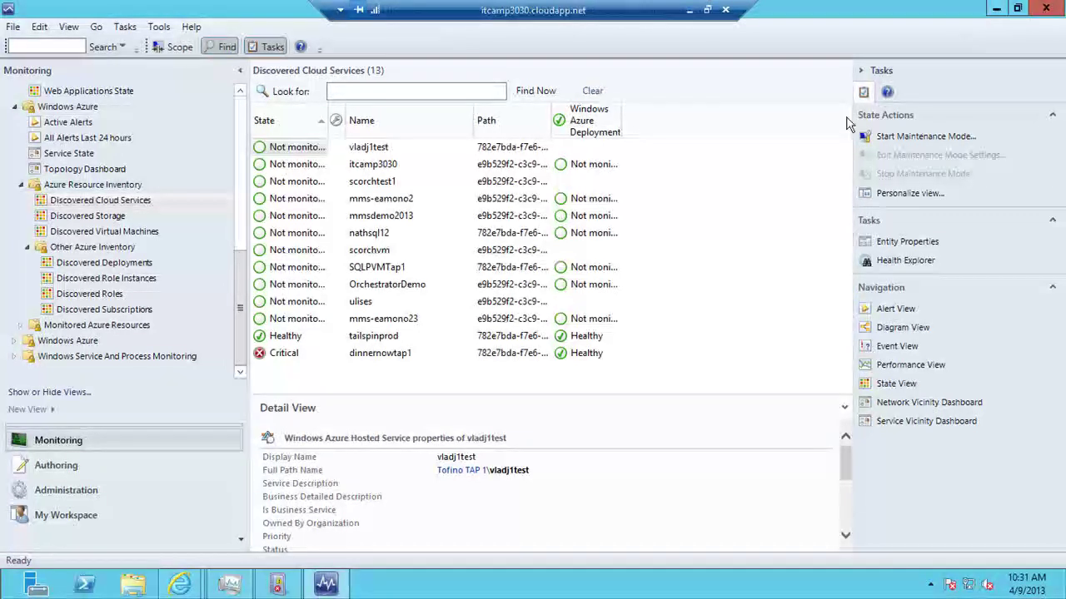
Open Health Explorer for the ttap01 storage account in Discovered Storage and clear the unhealthy-only monitor filter
{"action": "left_click", "coordinate": [80, 219]}
{"action": "left_click", "coordinate": [81, 218]}
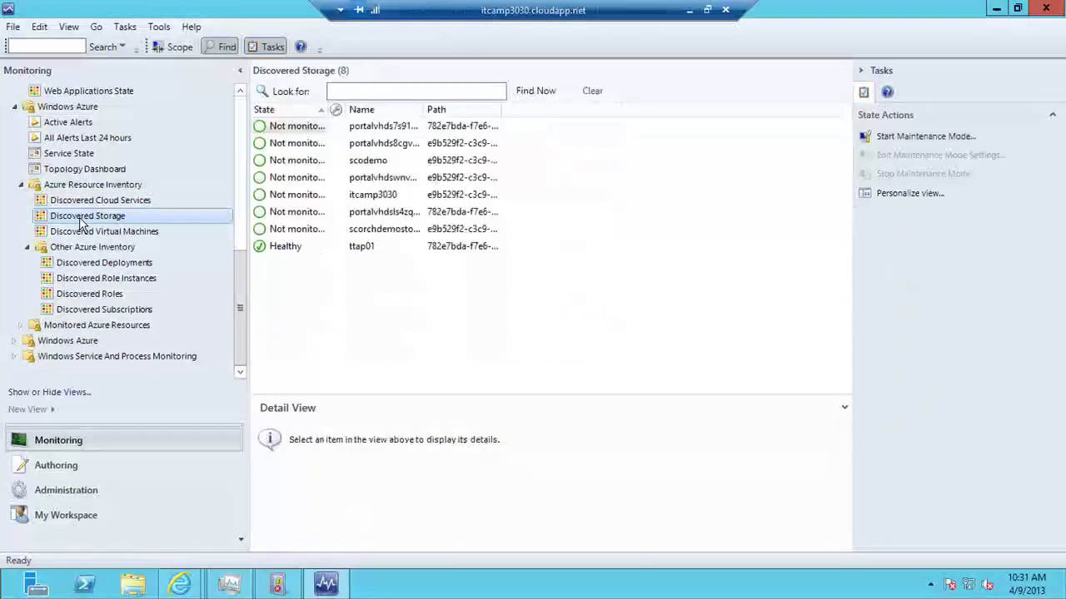
{"action": "left_click", "coordinate": [297, 248]}
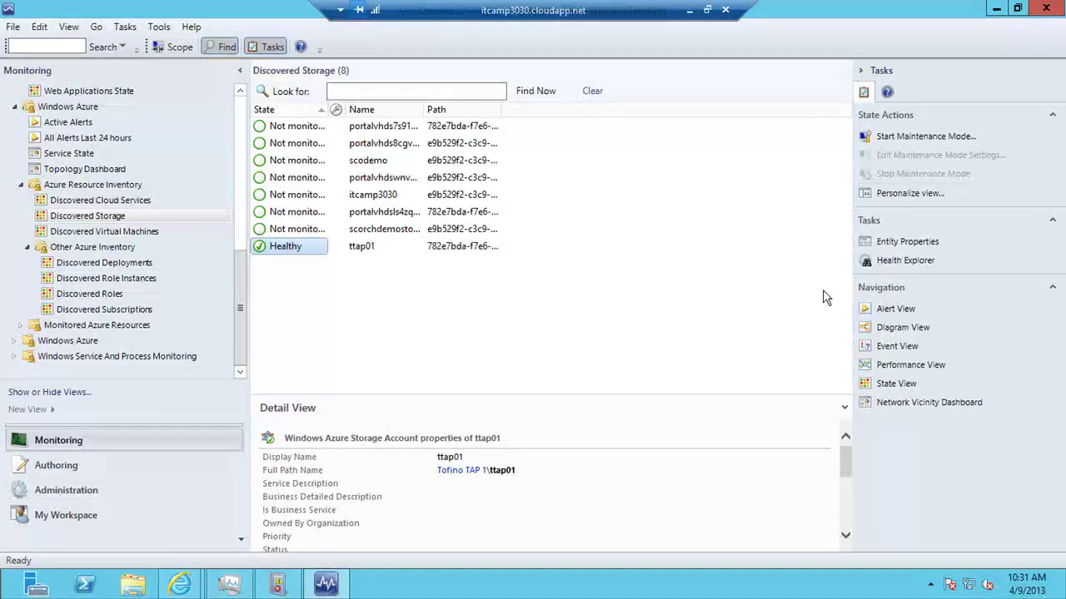
{"action": "left_click", "coordinate": [914, 264]}
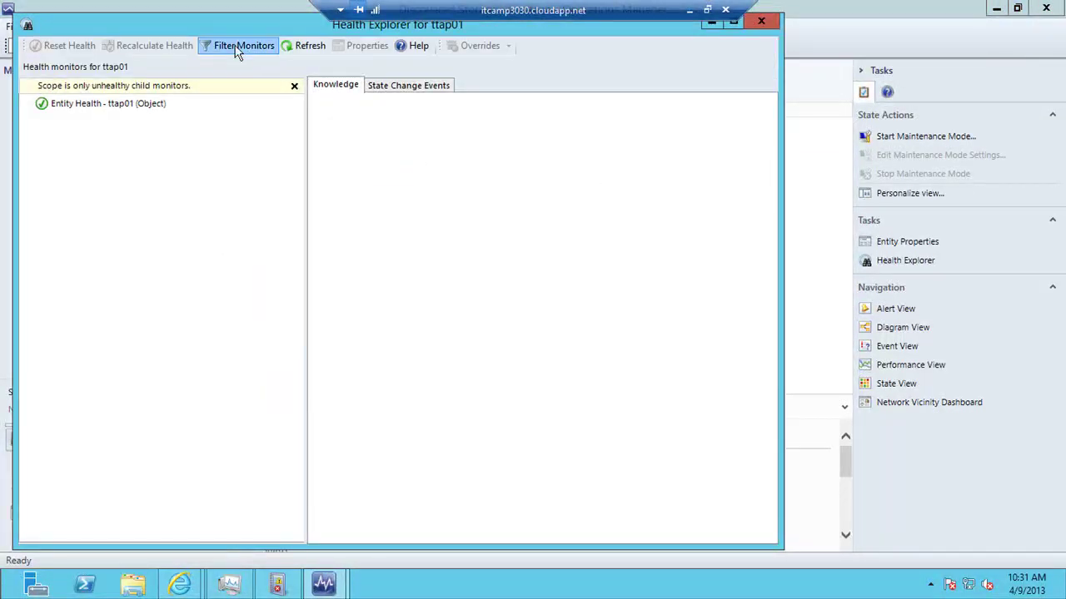
{"action": "left_click", "coordinate": [241, 45]}
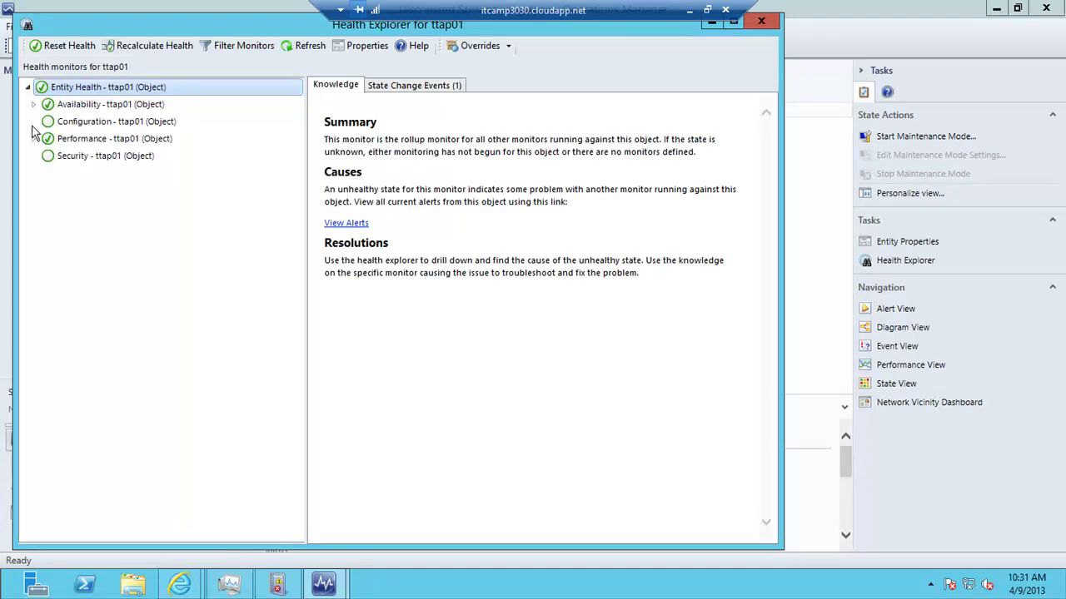
Inspect ttap01's Performance and Availability monitors, including the Storage Account Size monitor, and resize Health Explorer to uncover the storage list
{"action": "left_click", "coordinate": [34, 139]}
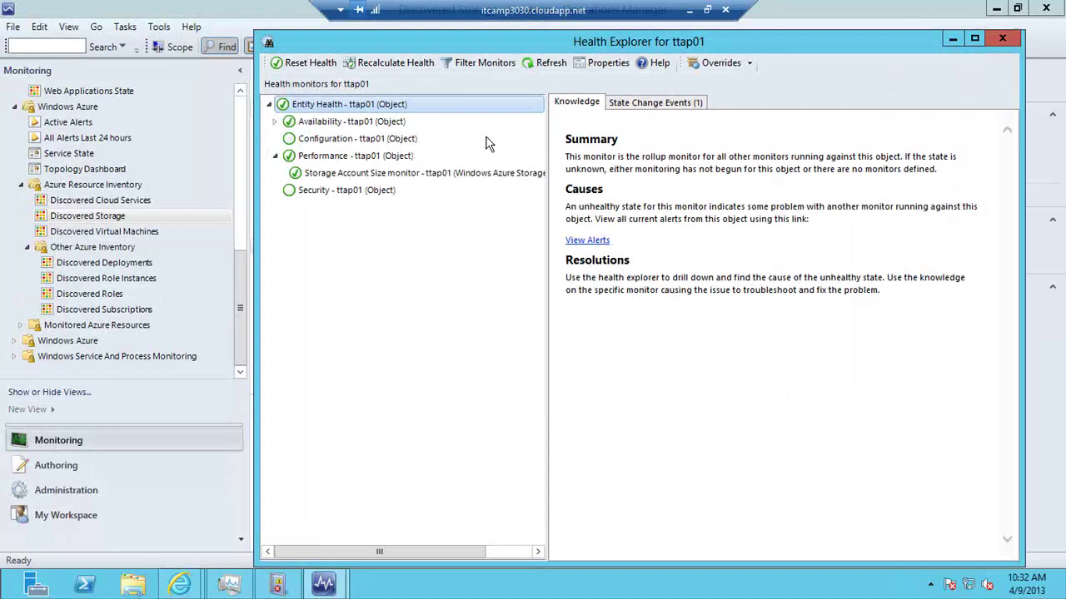
{"action": "left_click", "coordinate": [465, 175]}
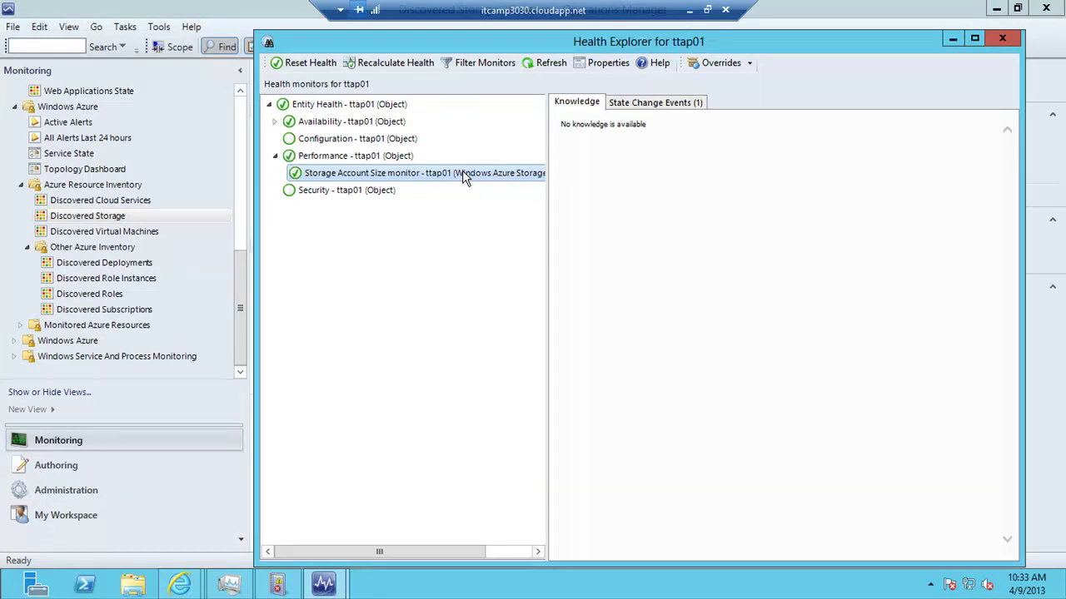
{"action": "left_click", "coordinate": [275, 122]}
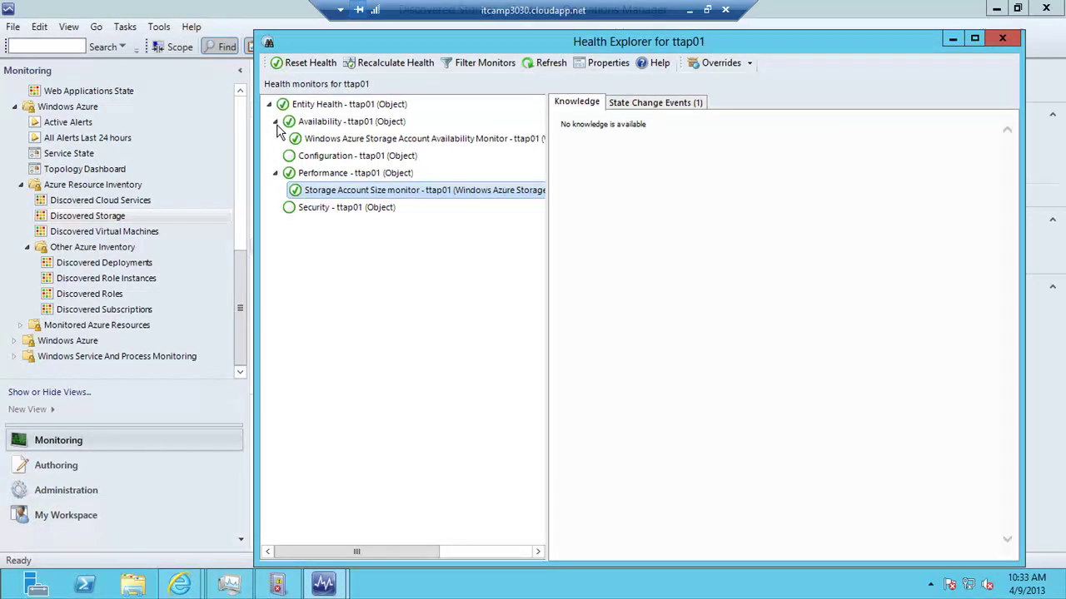
{"action": "left_click_drag", "start_coordinate": [523, 50], "coordinate": [569, 50]}
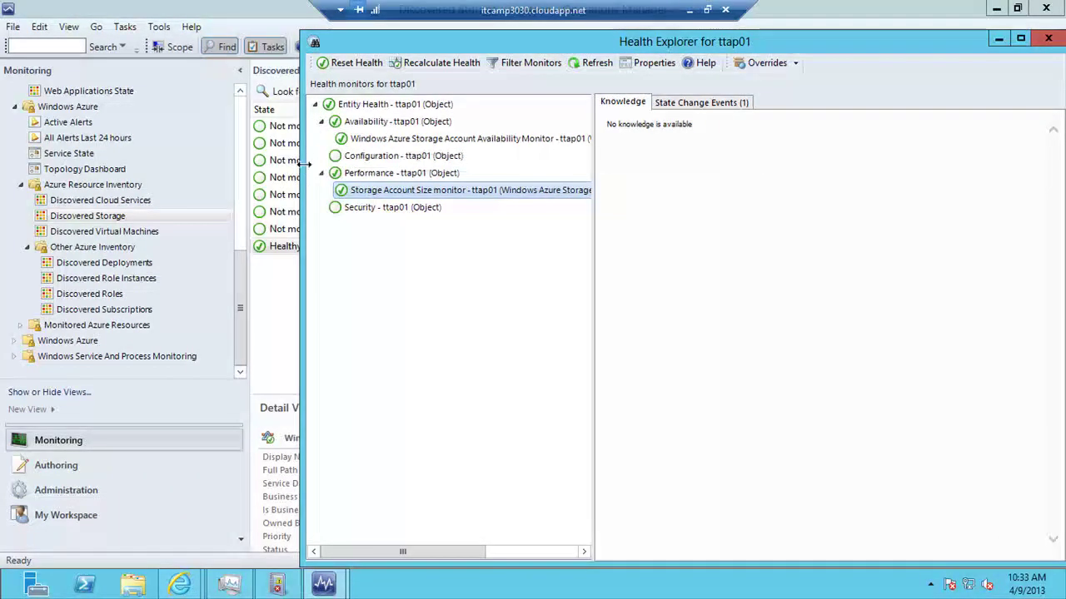
{"action": "left_click_drag", "start_coordinate": [305, 163], "coordinate": [459, 162]}
{"action": "left_click_drag", "start_coordinate": [684, 48], "coordinate": [607, 56]}
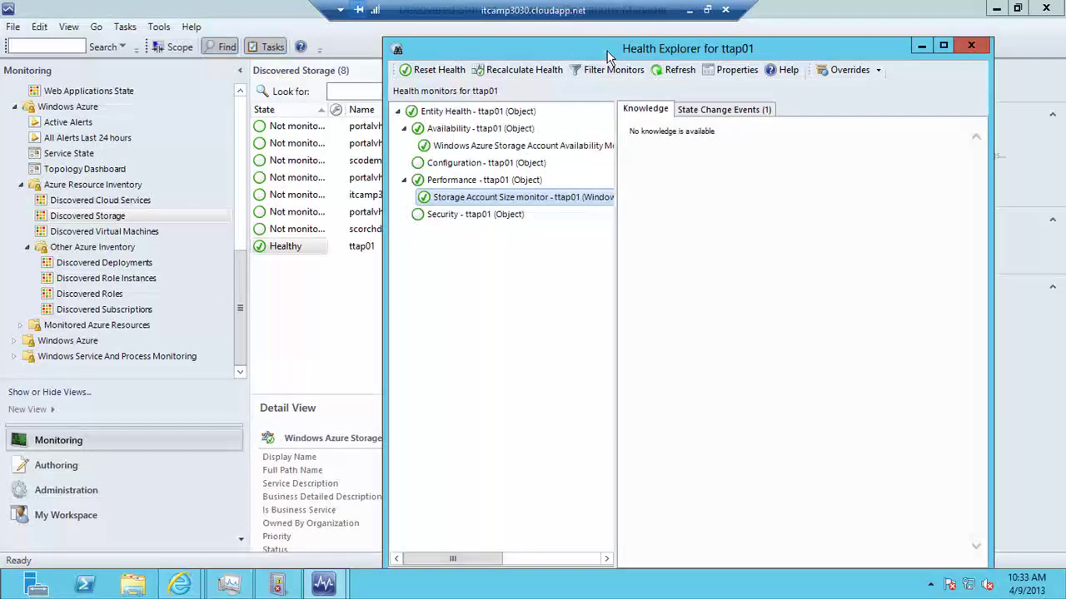
Open the Performance View for the ttap01 storage account and return to the main Operations Manager console
{"action": "right_click", "coordinate": [292, 249]}
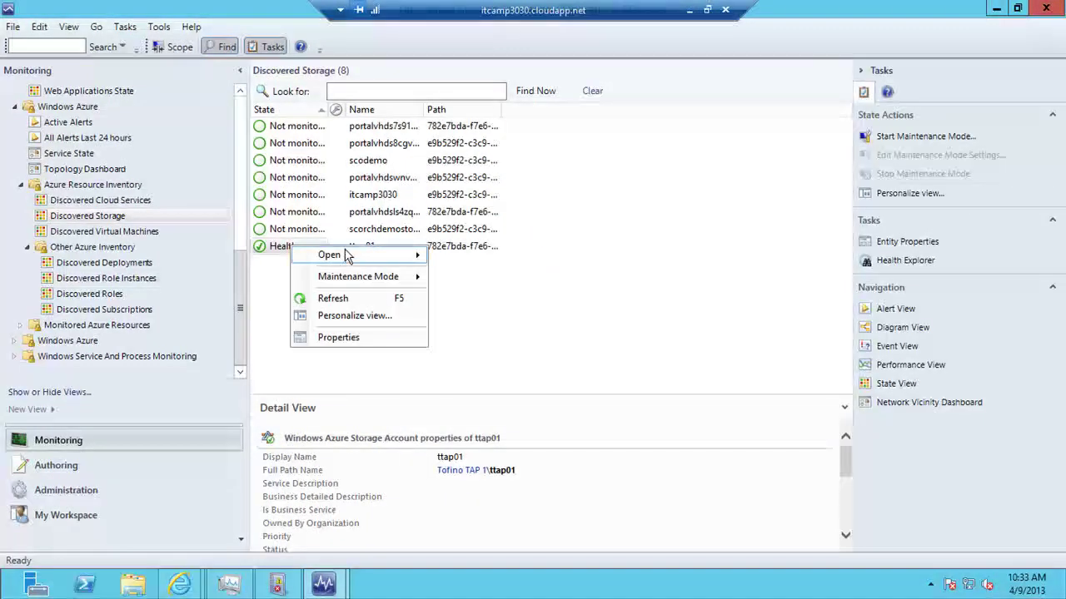
{"action": "mouse_move", "coordinate": [350, 256]}
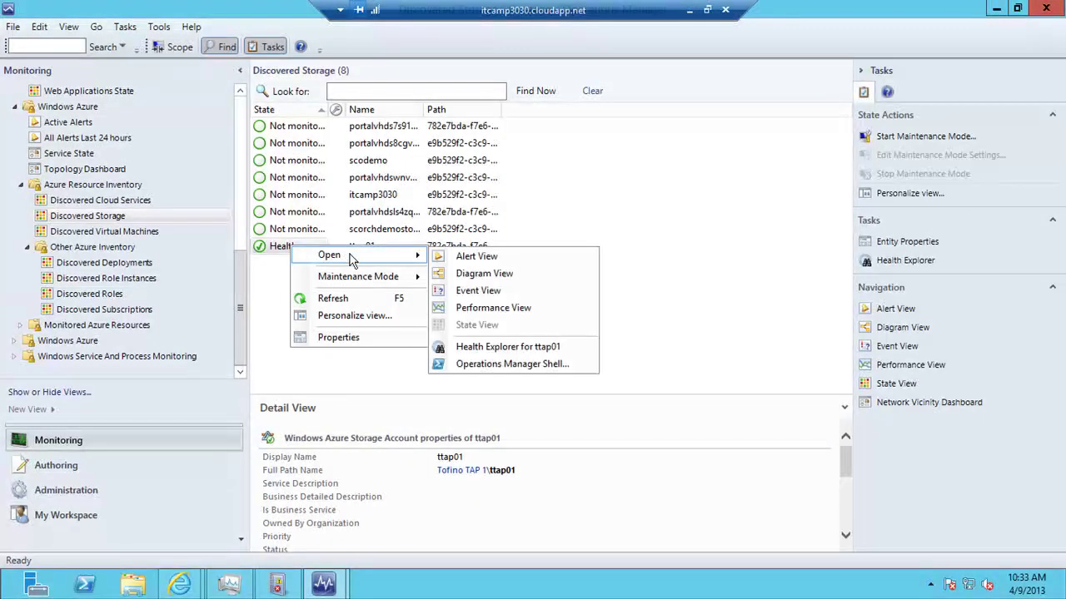
{"action": "left_click", "coordinate": [514, 308]}
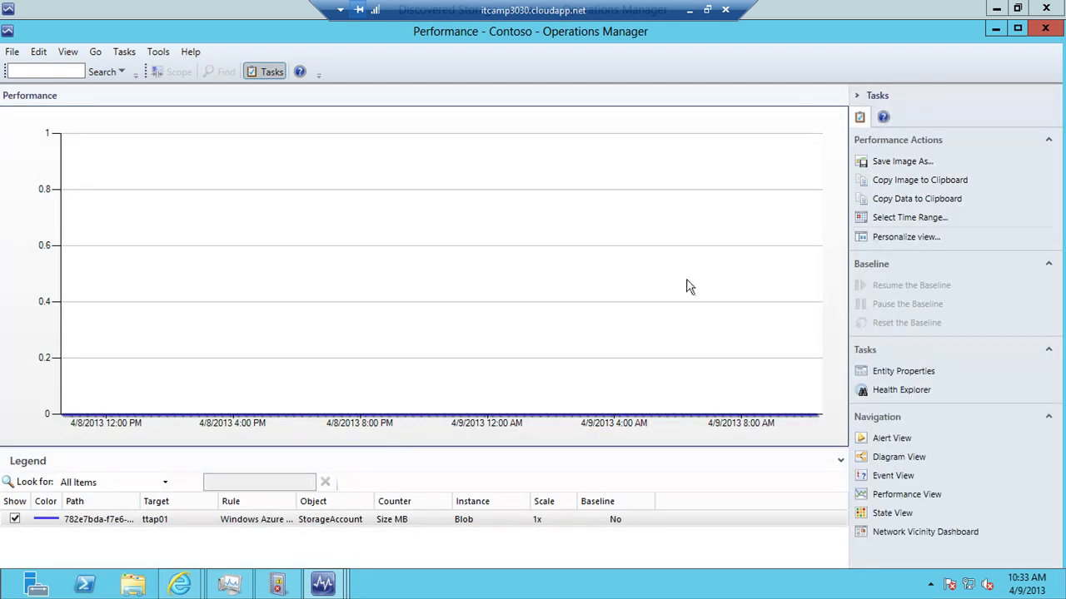
{"action": "double_click", "coordinate": [933, 38]}
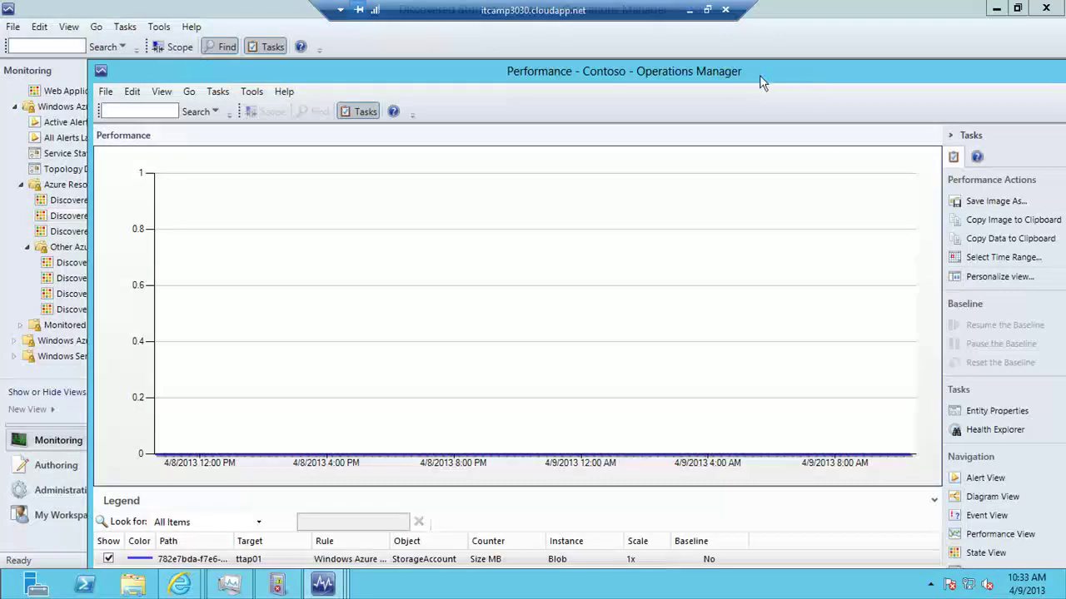
{"action": "left_click_drag", "start_coordinate": [733, 80], "coordinate": [945, 84]}
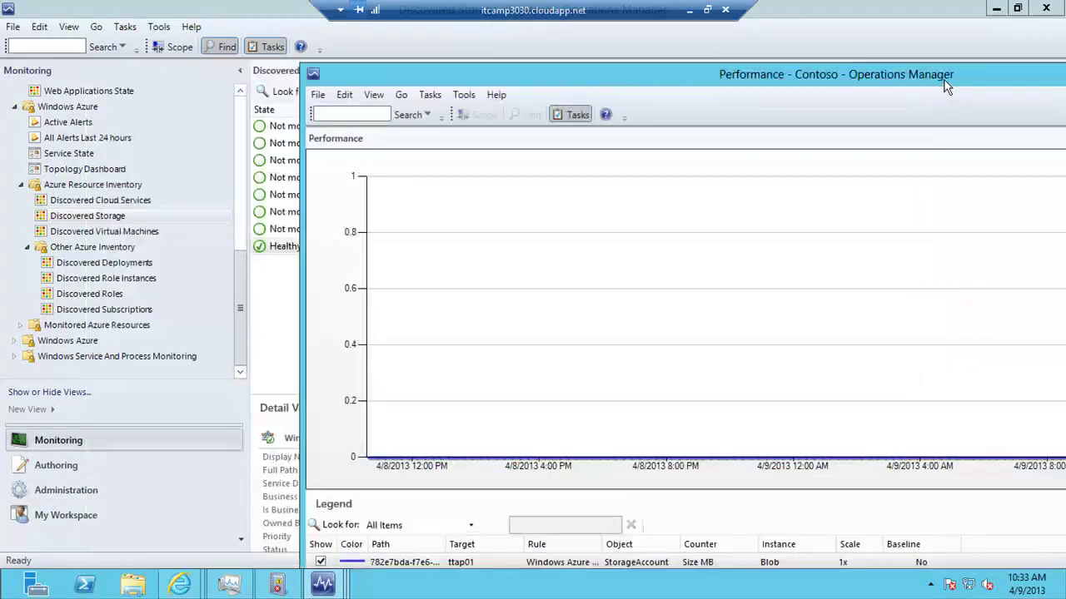
{"action": "left_click", "coordinate": [269, 22]}
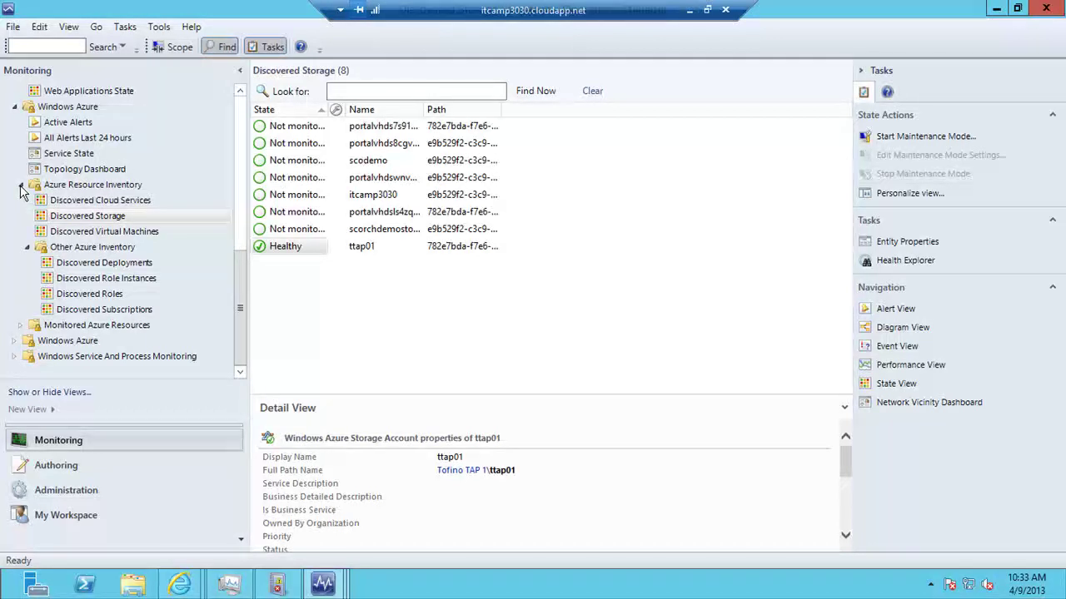
Open the Performance View for the DinnerNowWeb role in Discovered Roles and widen the legend's Rule column
{"action": "left_click", "coordinate": [92, 296]}
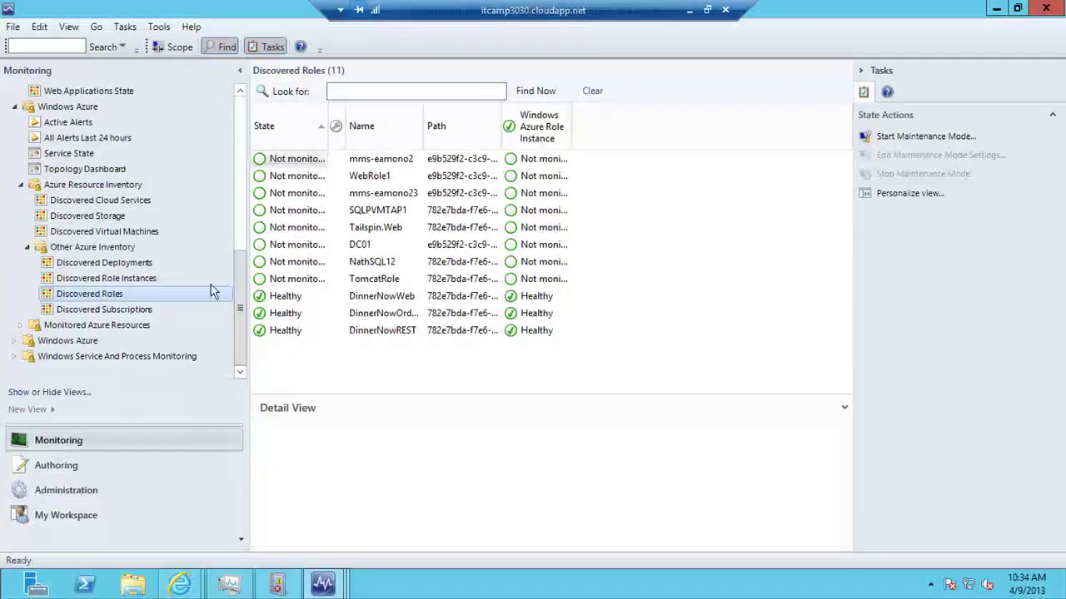
{"action": "right_click", "coordinate": [275, 300]}
{"action": "mouse_move", "coordinate": [330, 307]}
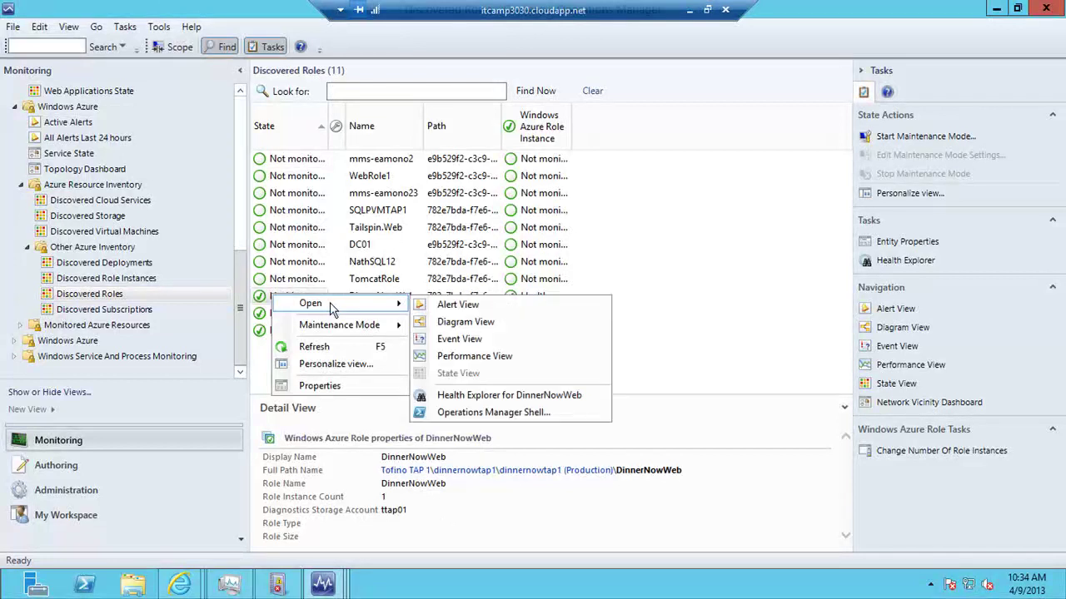
{"action": "left_click", "coordinate": [495, 356]}
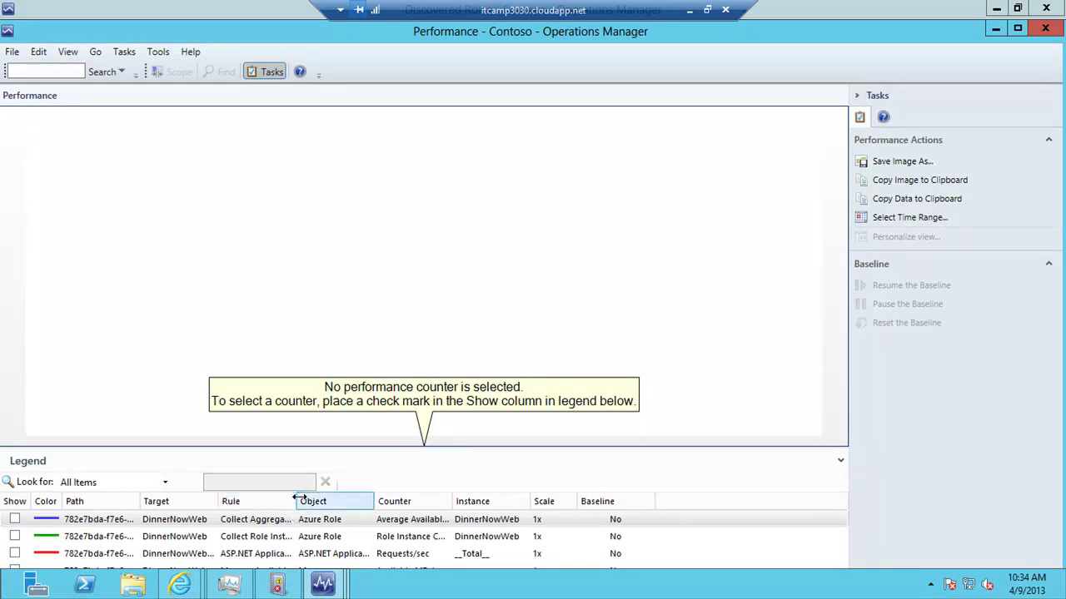
{"action": "left_click_drag", "start_coordinate": [298, 498], "coordinate": [360, 500]}
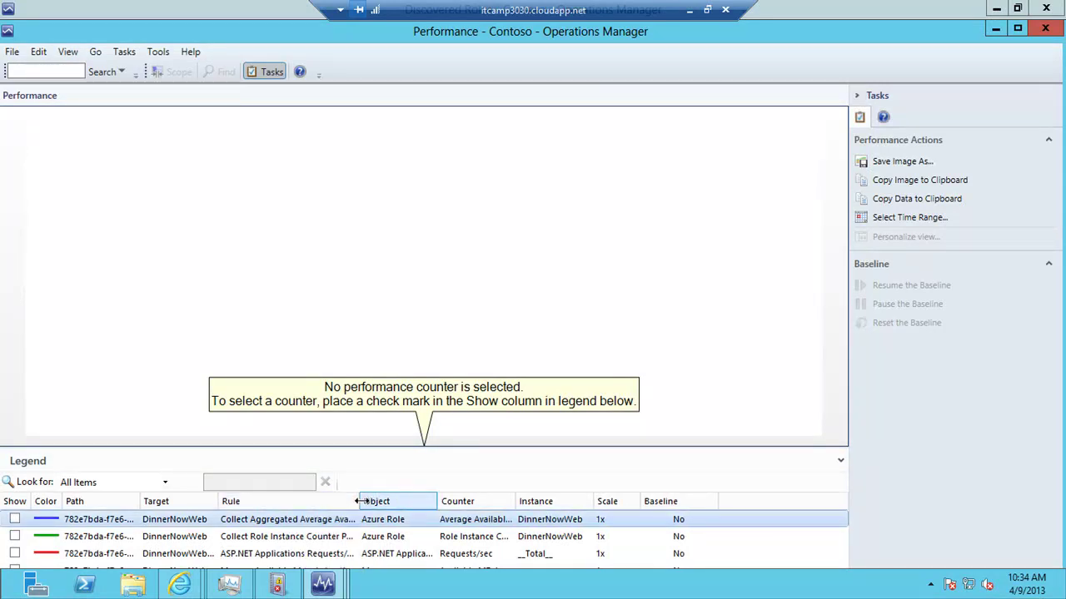
Plot DinnerNowWeb's role instance counter, briefly compare the aggregated average counter, and browse the legend sorted by Object
{"action": "left_click", "coordinate": [15, 537]}
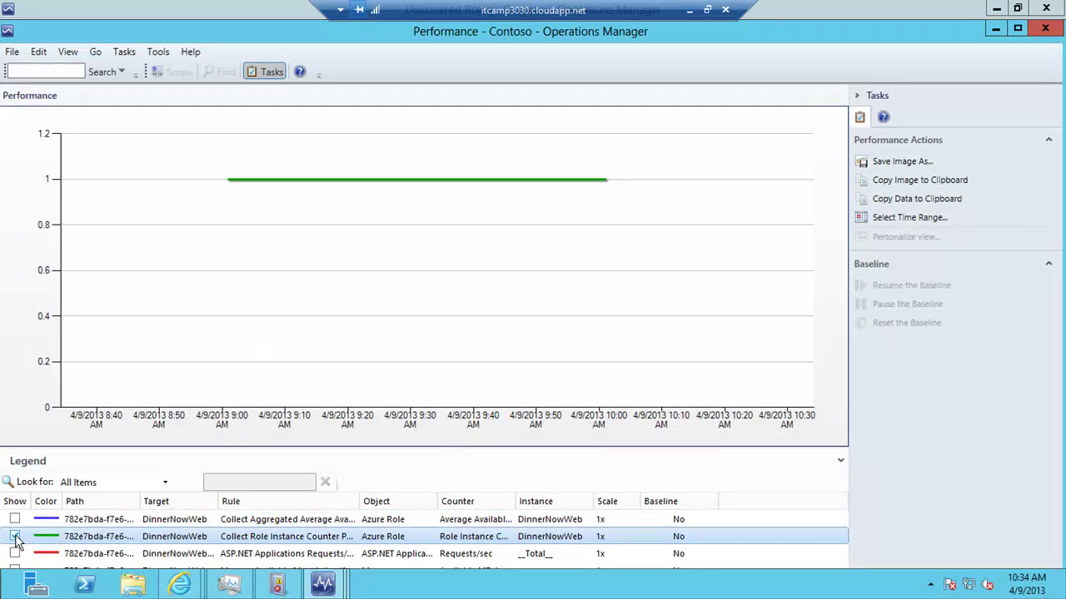
{"action": "left_click", "coordinate": [15, 519]}
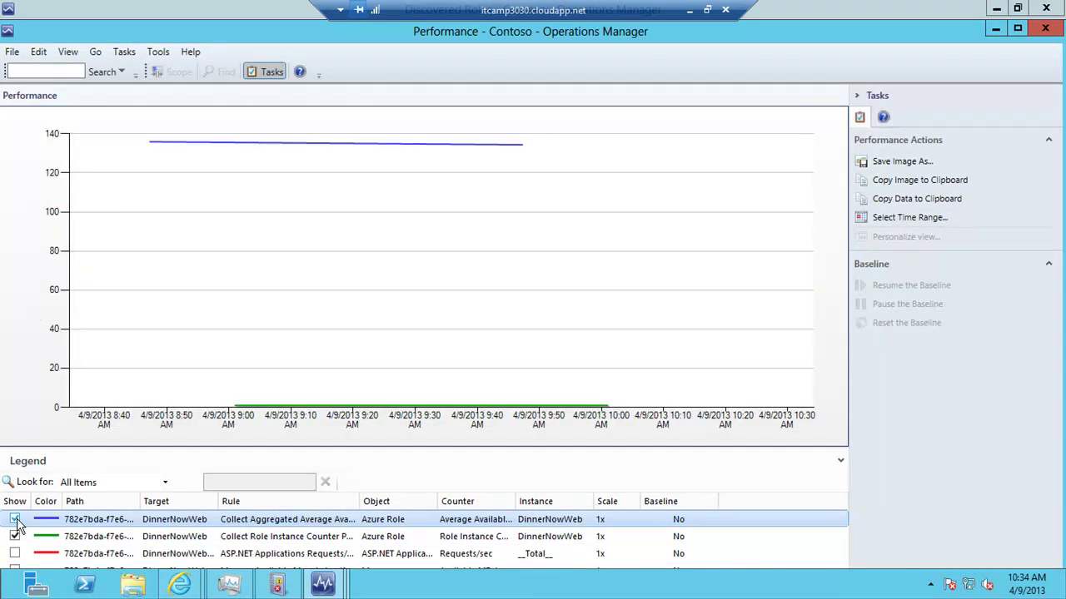
{"action": "left_click", "coordinate": [15, 519]}
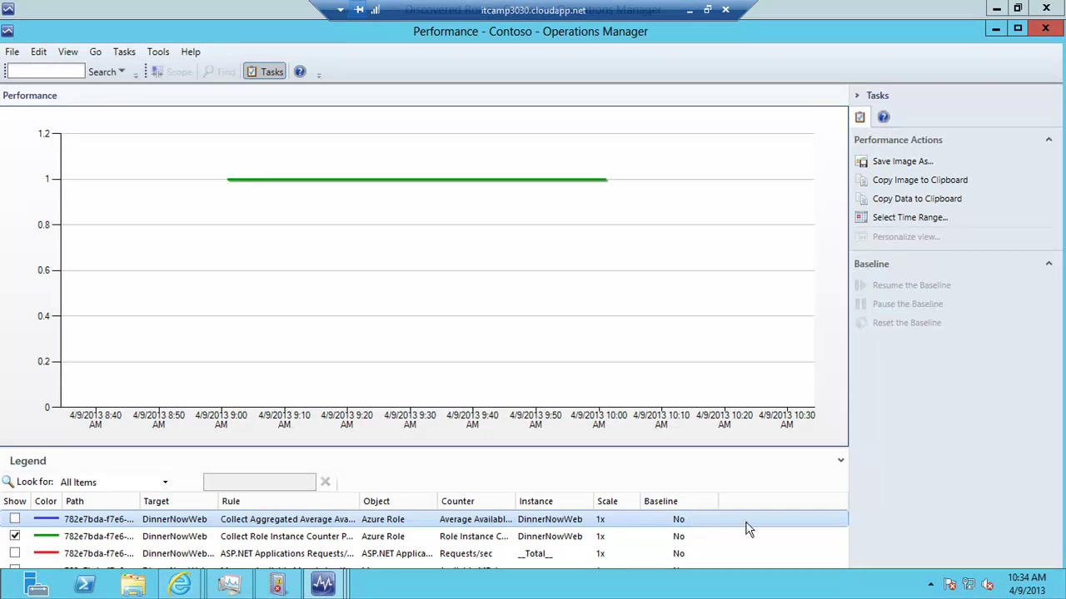
{"action": "left_click", "coordinate": [410, 504]}
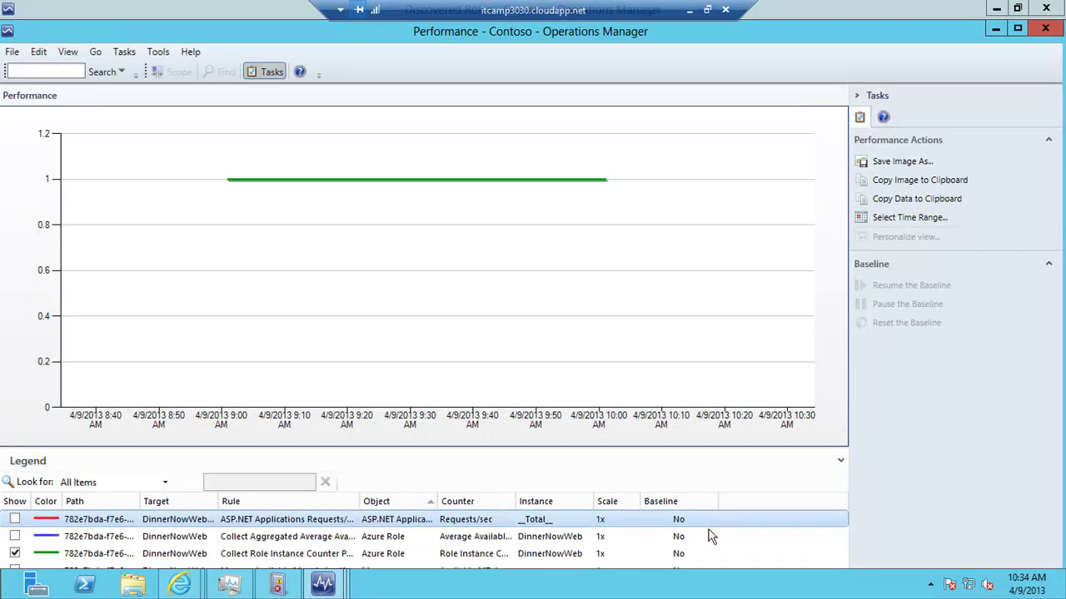
{"action": "key", "text": "Down"}
{"action": "key", "text": "Down"}
{"action": "key", "text": "Down"}
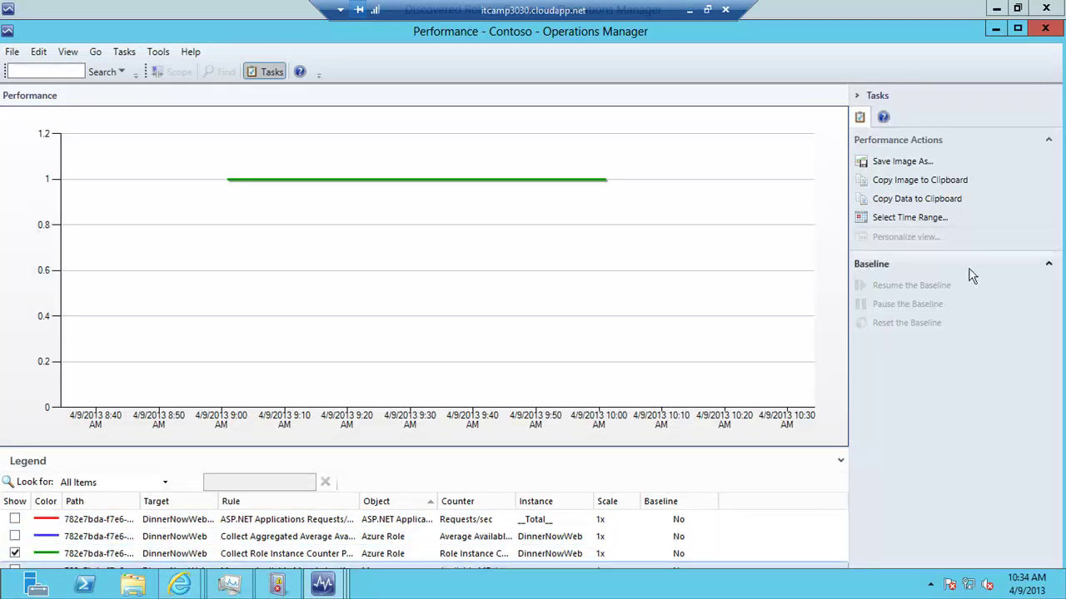
View the performance chart and its full legend at maximum size, then restore and minimize its window to reveal Discovered Roles
{"action": "left_click", "coordinate": [1019, 31]}
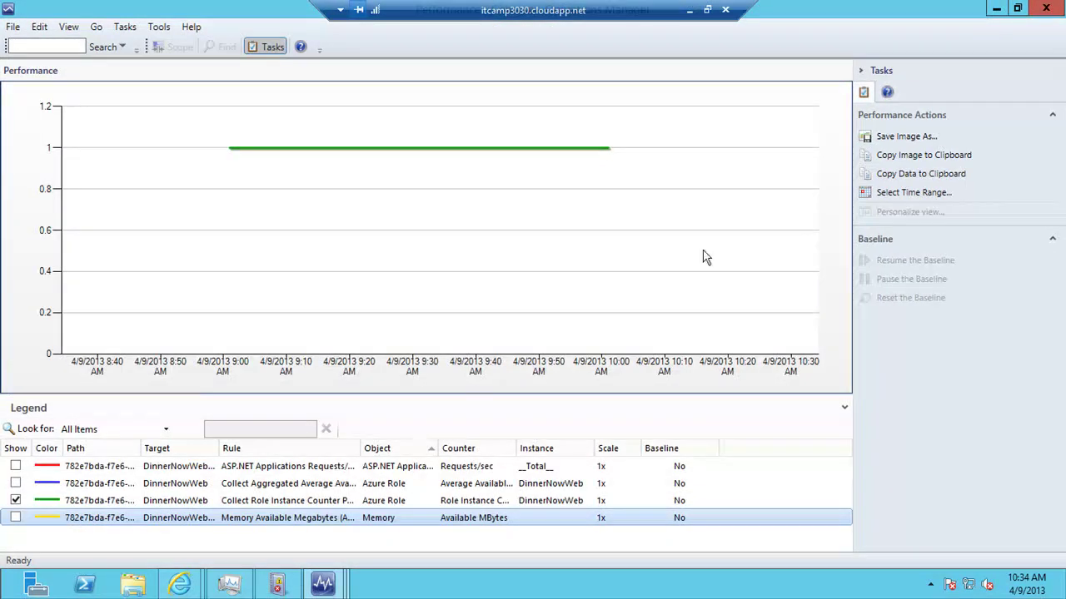
{"action": "left_click", "coordinate": [1022, 15]}
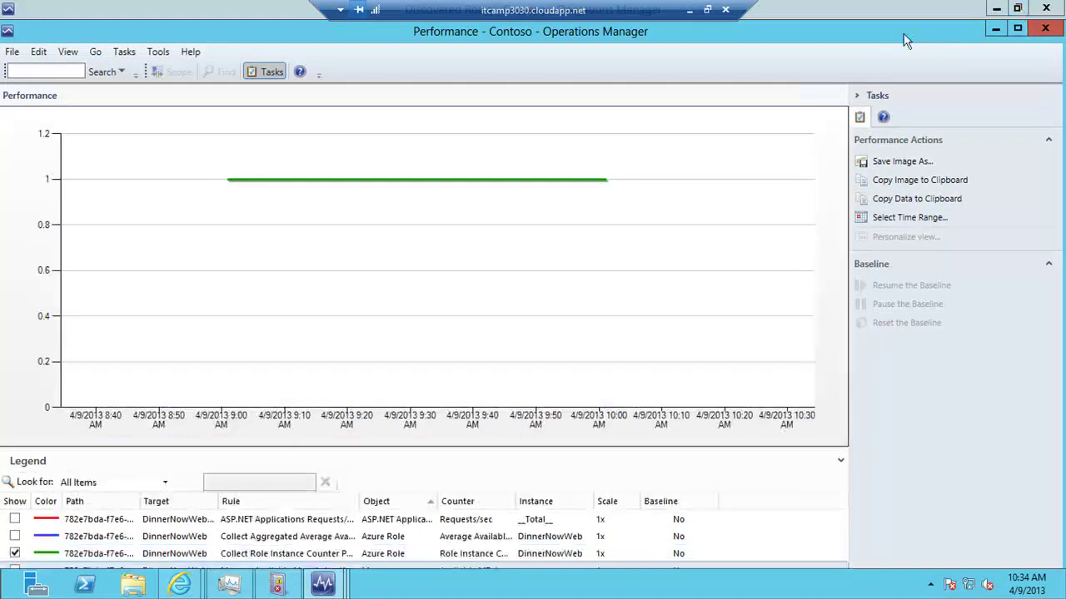
{"action": "left_click_drag", "start_coordinate": [905, 38], "coordinate": [873, 191]}
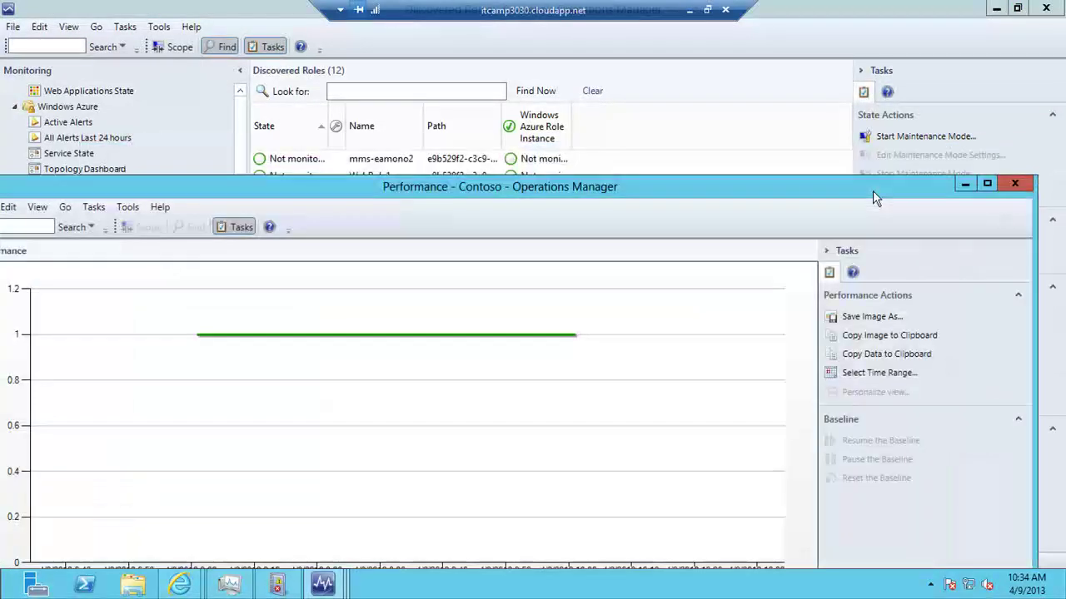
{"action": "left_click", "coordinate": [965, 186]}
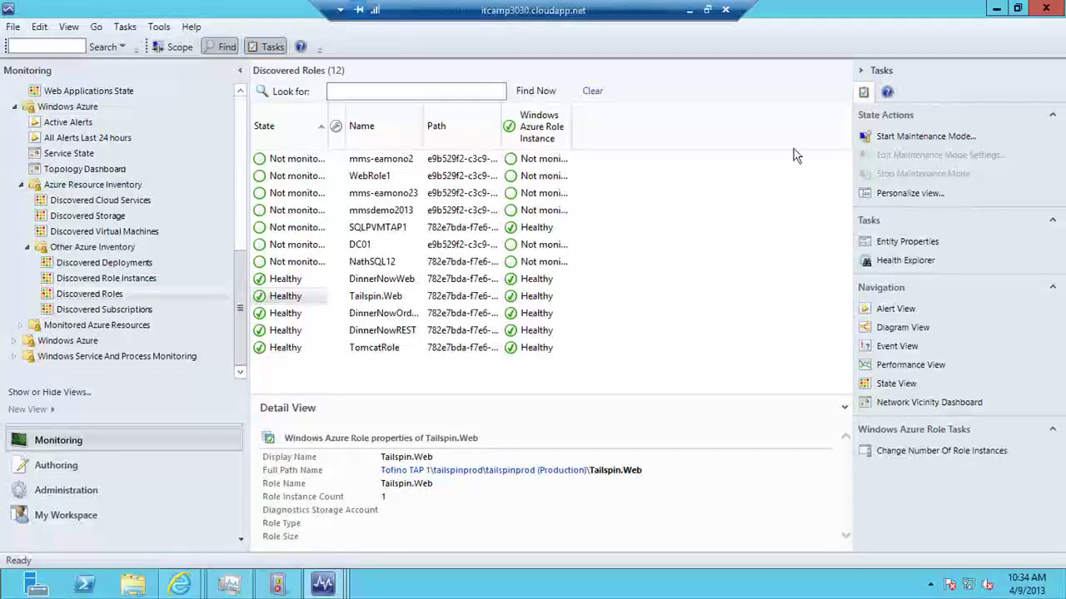
View the Windows Azure service topology in the Topology Dashboard and return to the Discovered Storage list
{"action": "left_click", "coordinate": [111, 171]}
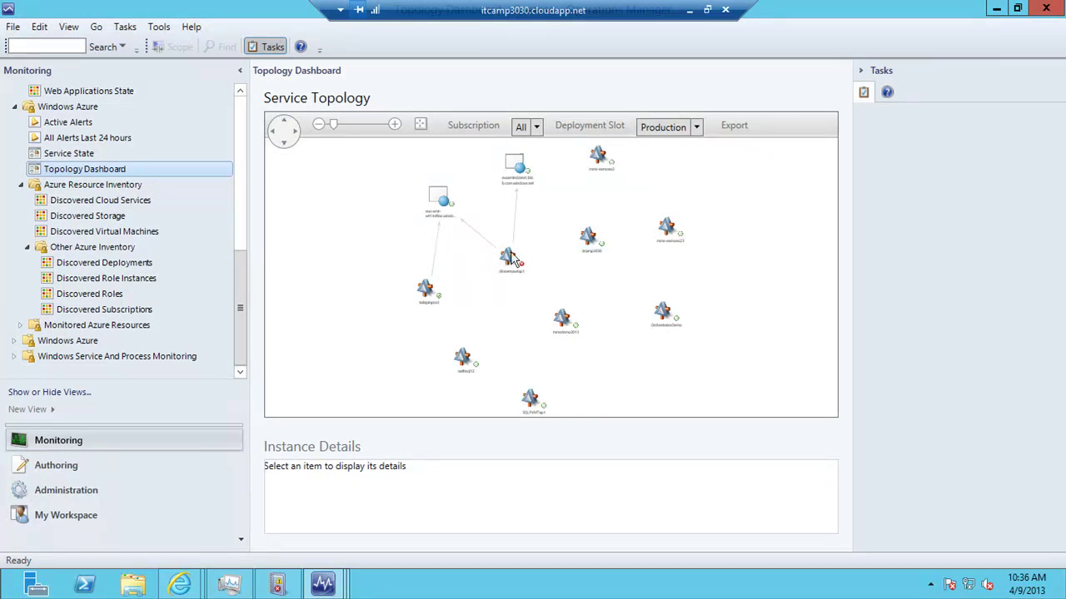
{"action": "left_click", "coordinate": [69, 220]}
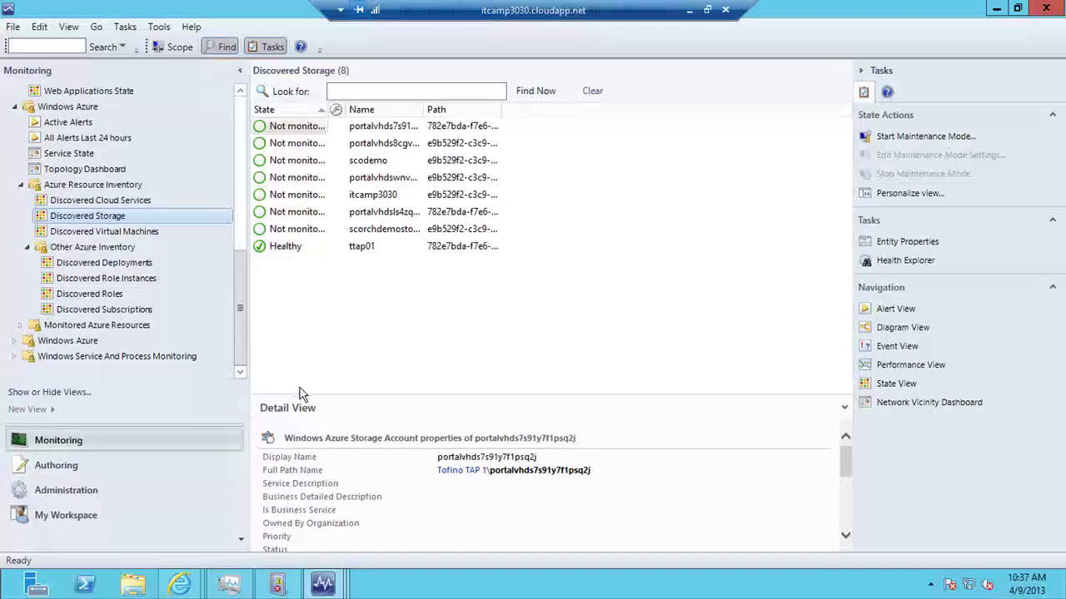
Bring up the ttap01 storage account's Performance window, examine its chart and legend maximized, and minimize the window
{"action": "mouse_move", "coordinate": [333, 588]}
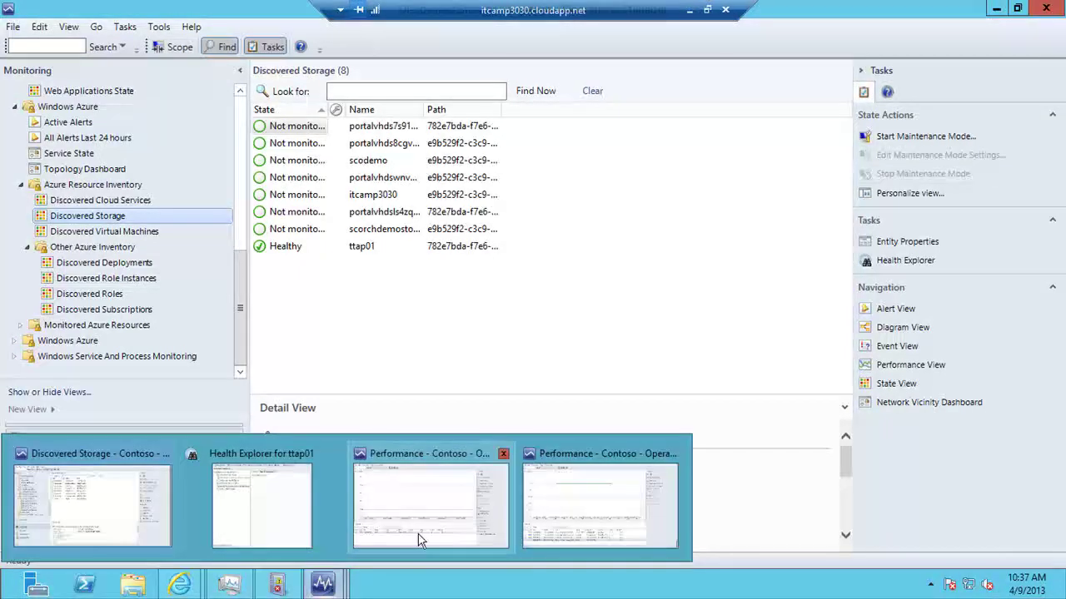
{"action": "left_click", "coordinate": [452, 525]}
{"action": "left_click", "coordinate": [452, 525]}
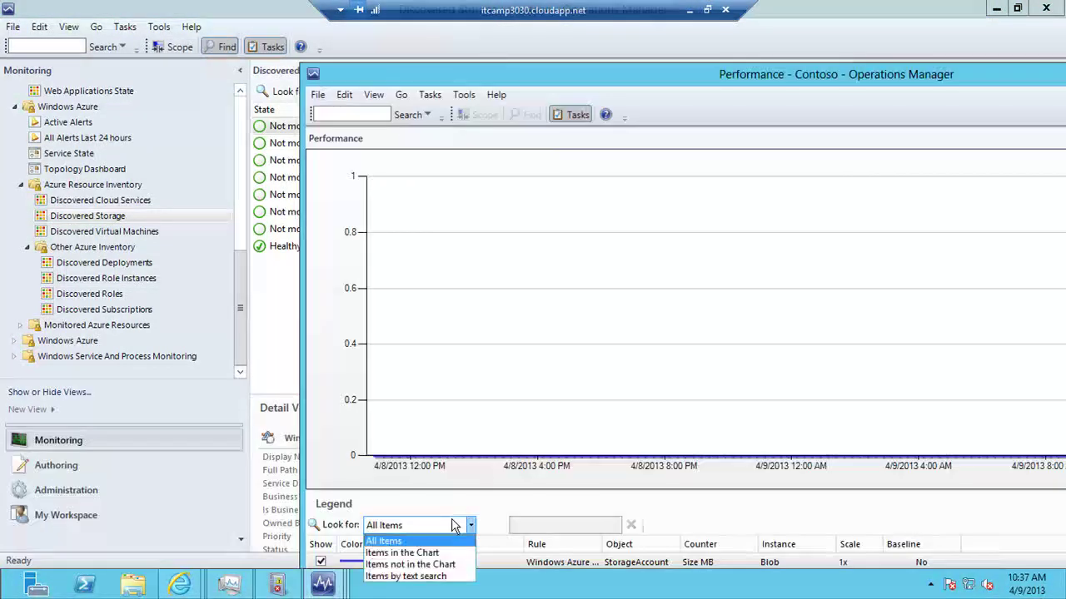
{"action": "left_click", "coordinate": [823, 88]}
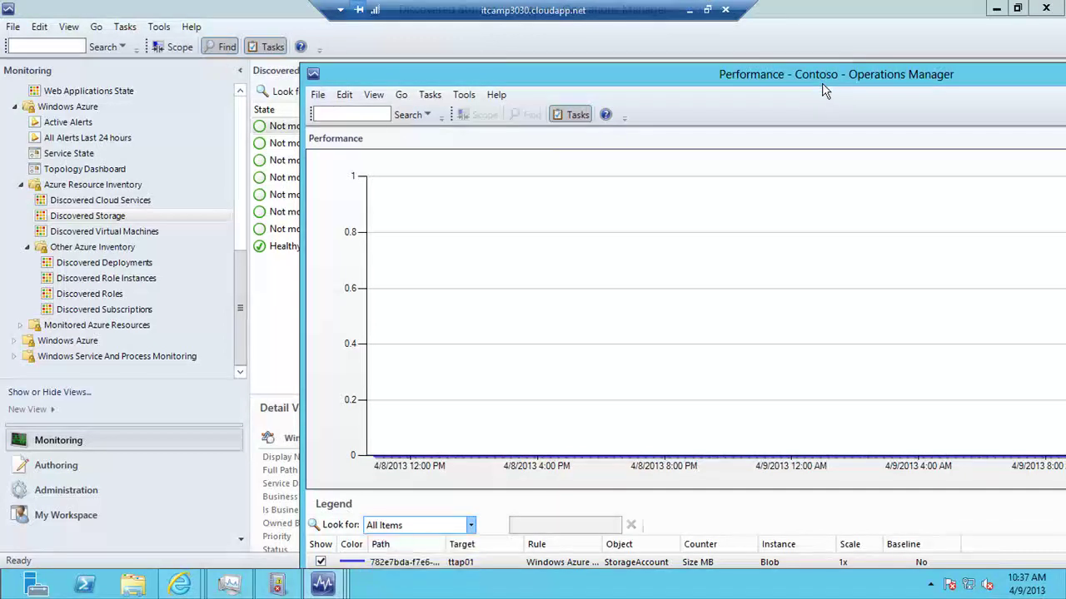
{"action": "double_click", "coordinate": [822, 87]}
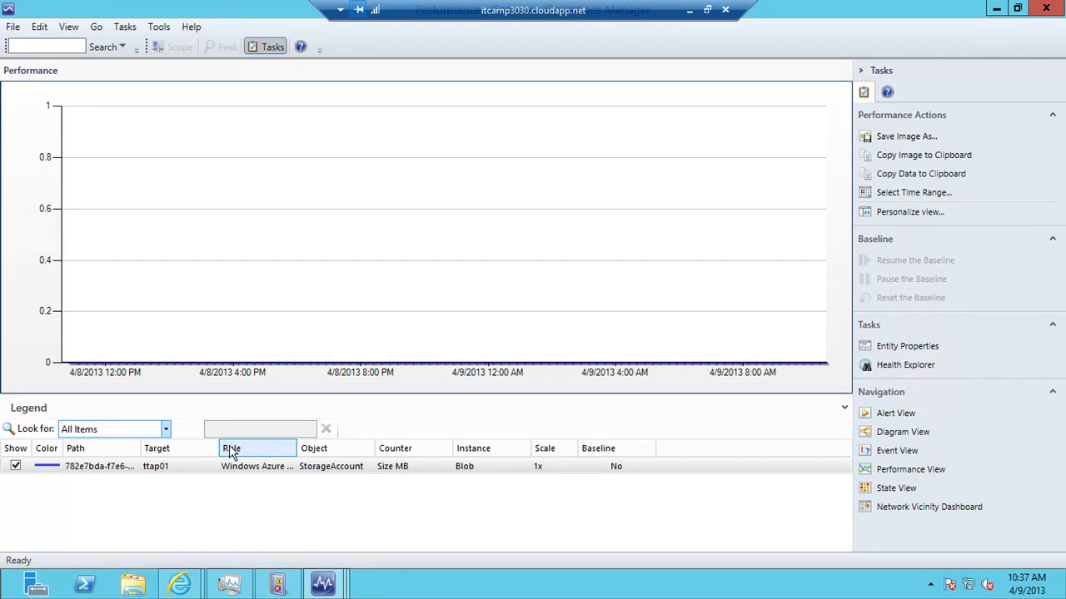
{"action": "left_click", "coordinate": [996, 10]}
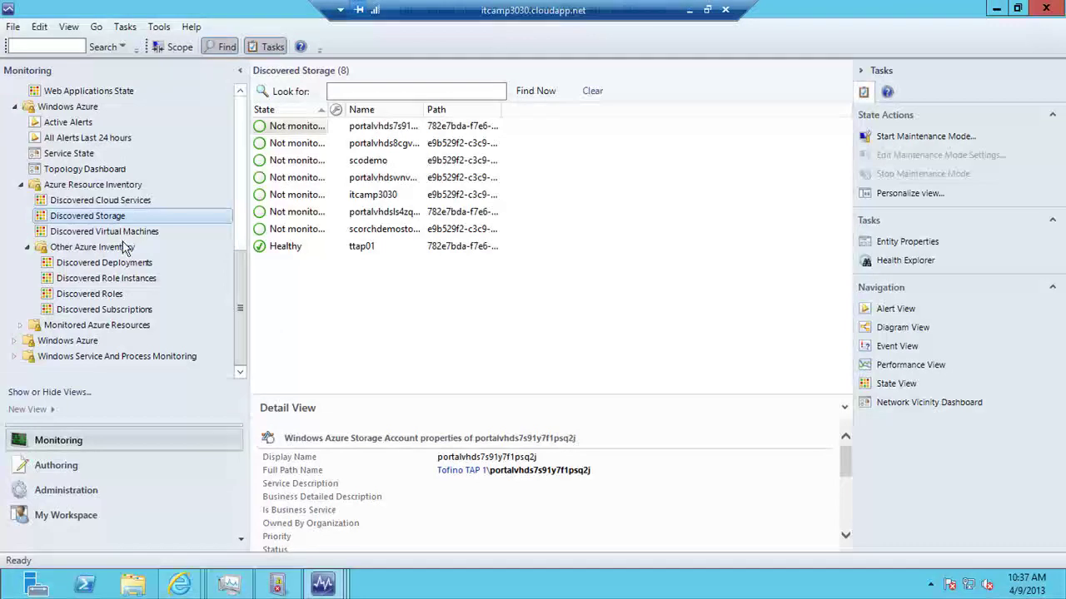
Bring up the DinnerNowWeb role's Performance window, examine its counters and chart maximized, and minimize the window
{"action": "mouse_move", "coordinate": [326, 586]}
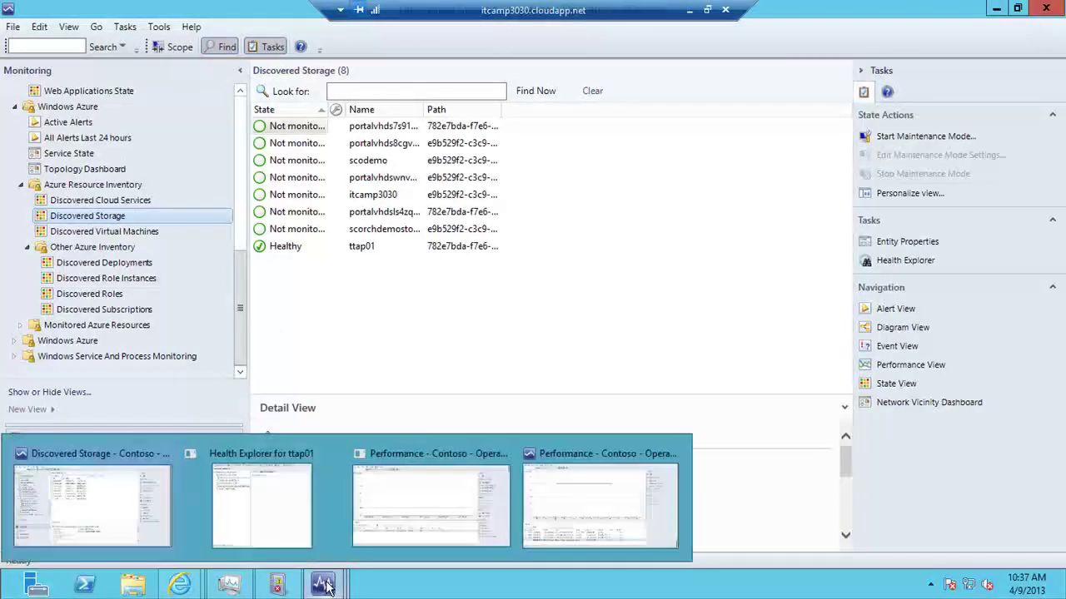
{"action": "left_click", "coordinate": [626, 509]}
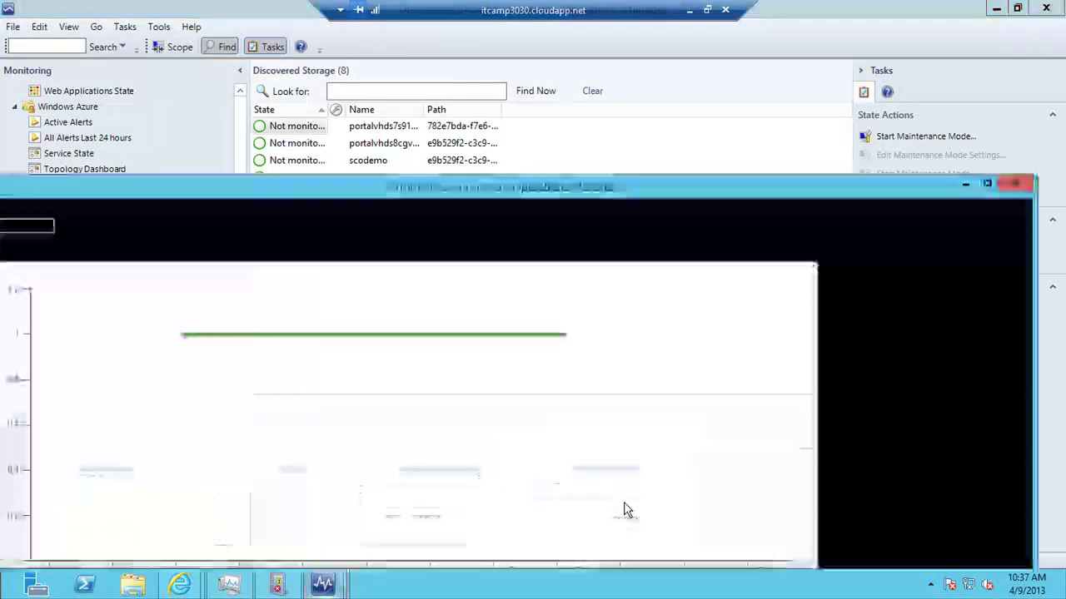
{"action": "double_click", "coordinate": [873, 195]}
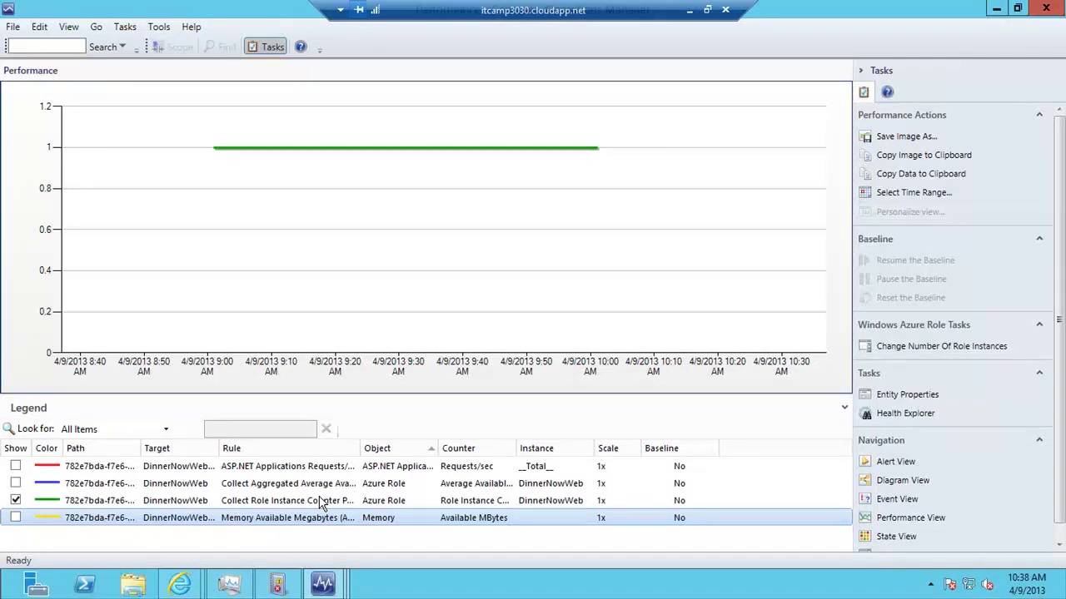
{"action": "left_click", "coordinate": [999, 13]}
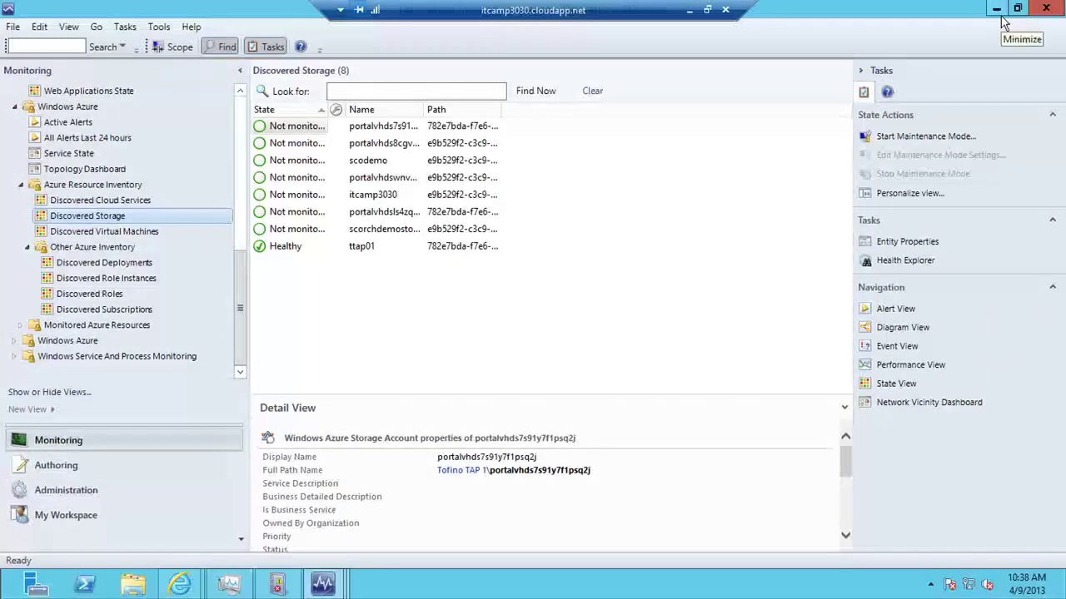
Review the configured Windows Azure subscriptions in Administration and return to the Monitoring workspace
{"action": "left_click", "coordinate": [108, 491]}
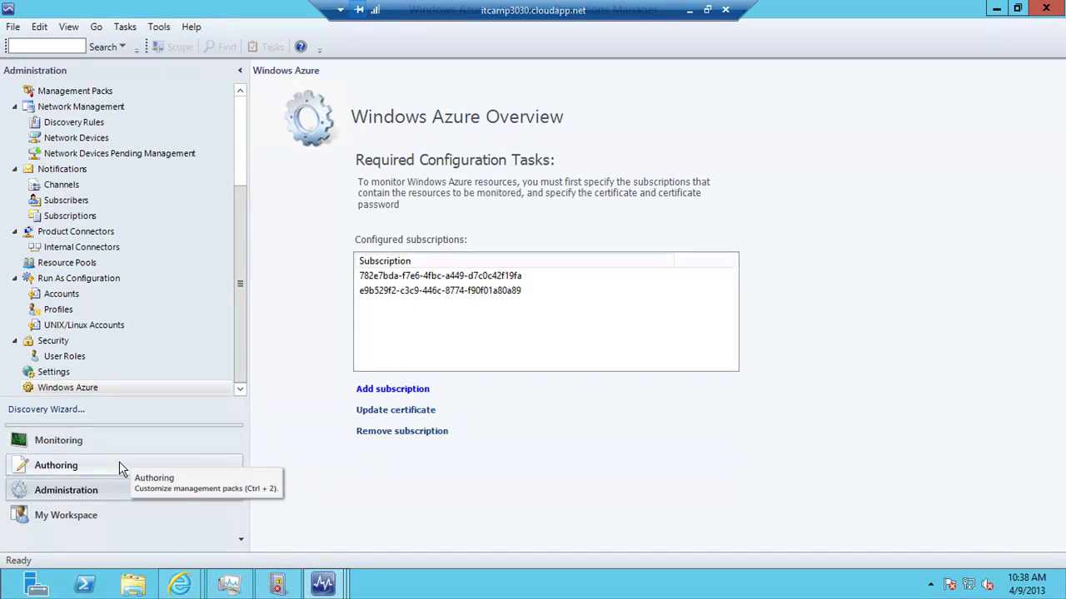
{"action": "left_click", "coordinate": [137, 443]}
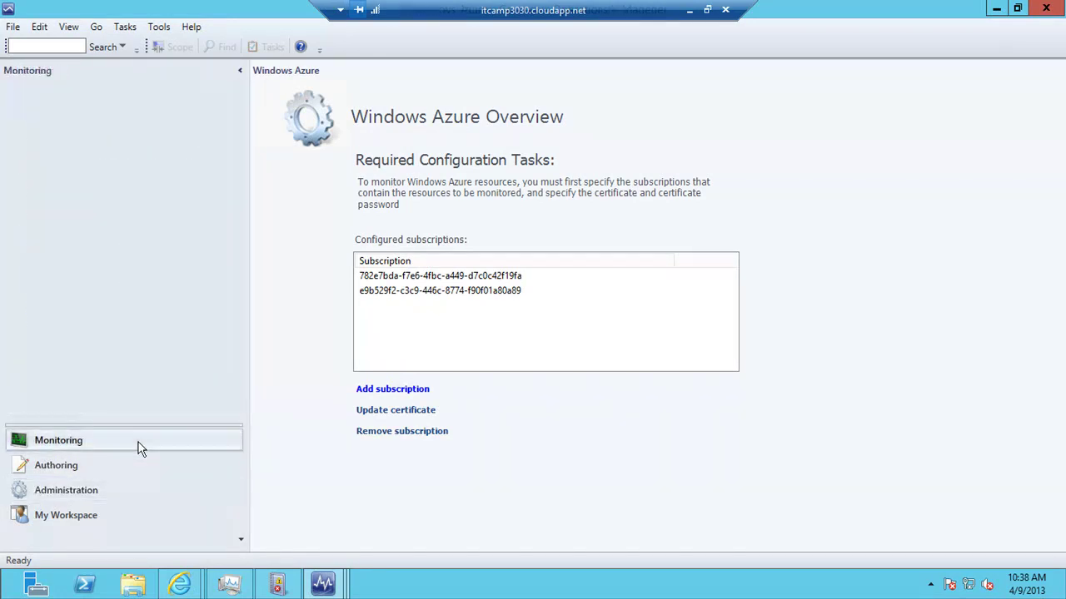
Filter the Topology Dashboard's service topology to the CDM sandbox subscription
{"action": "left_click", "coordinate": [109, 170]}
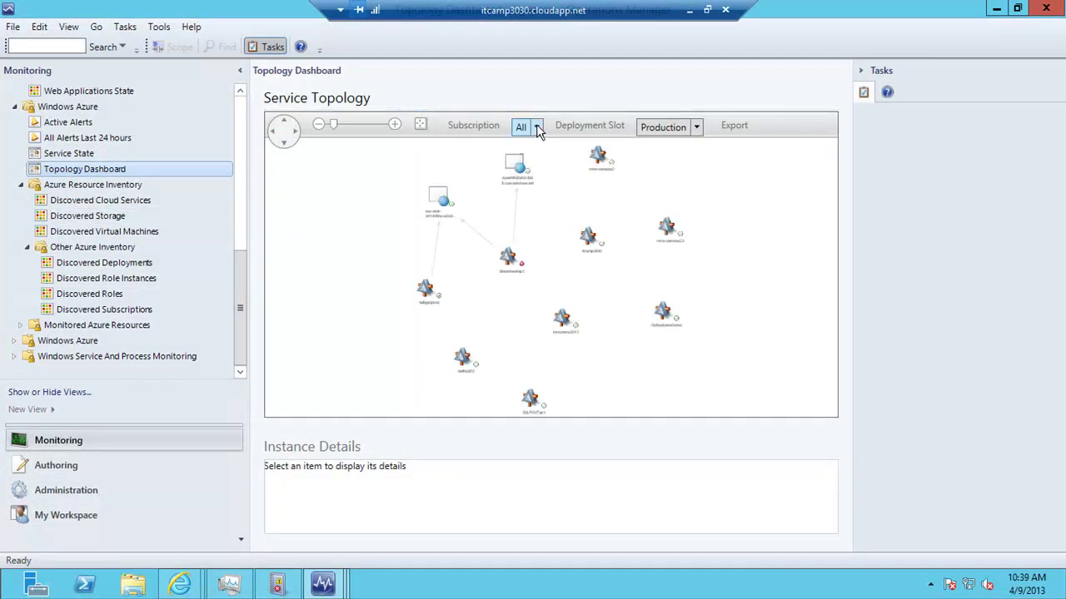
{"action": "left_click", "coordinate": [536, 127]}
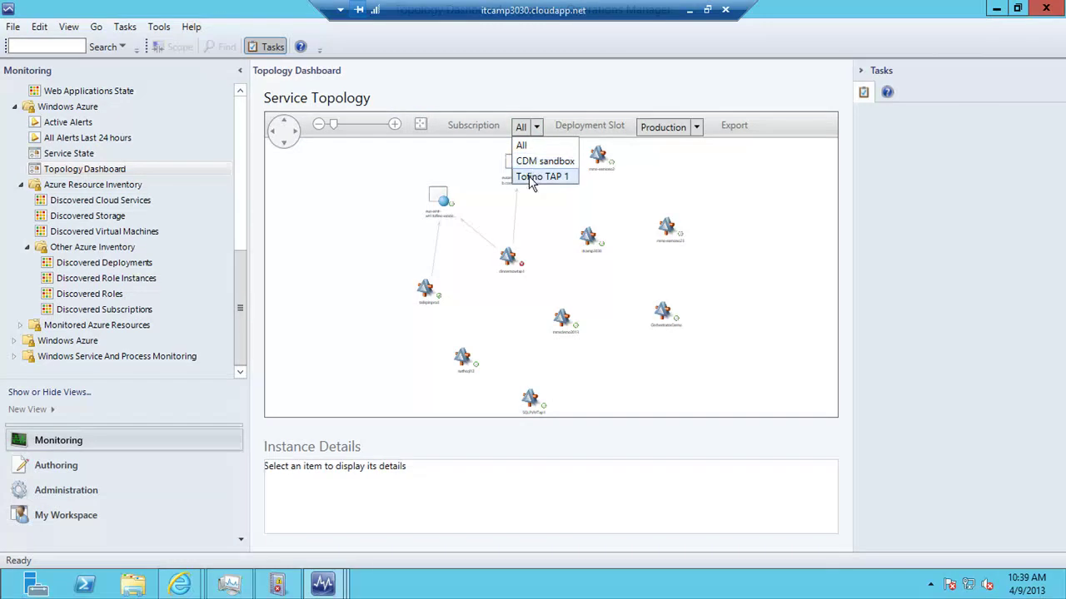
{"action": "left_click", "coordinate": [538, 164]}
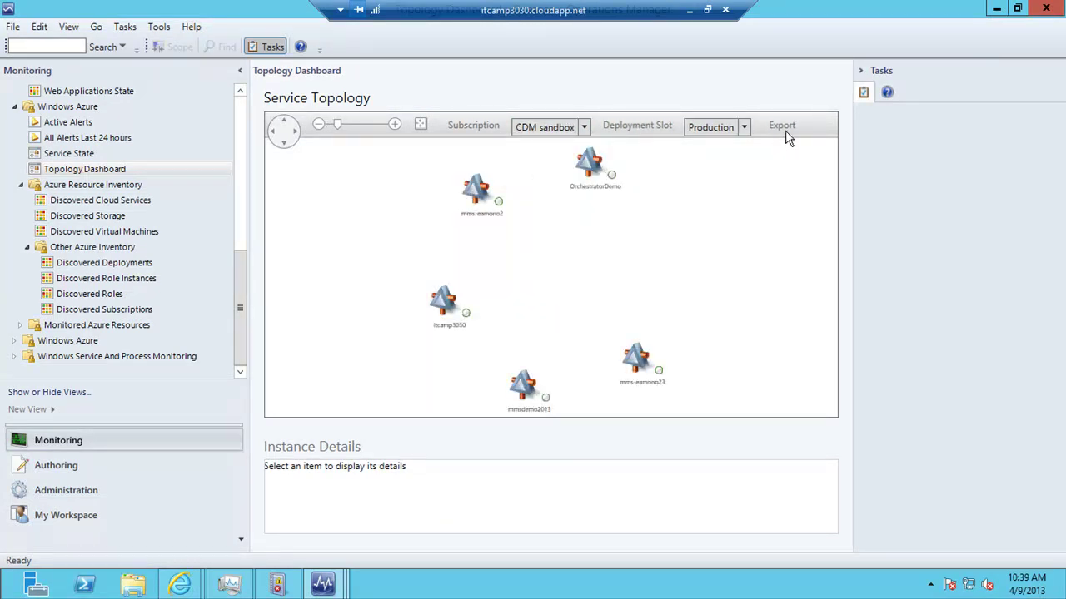
Switch the service topology's deployment slot to Staging and set it back to Production
{"action": "left_click", "coordinate": [746, 131]}
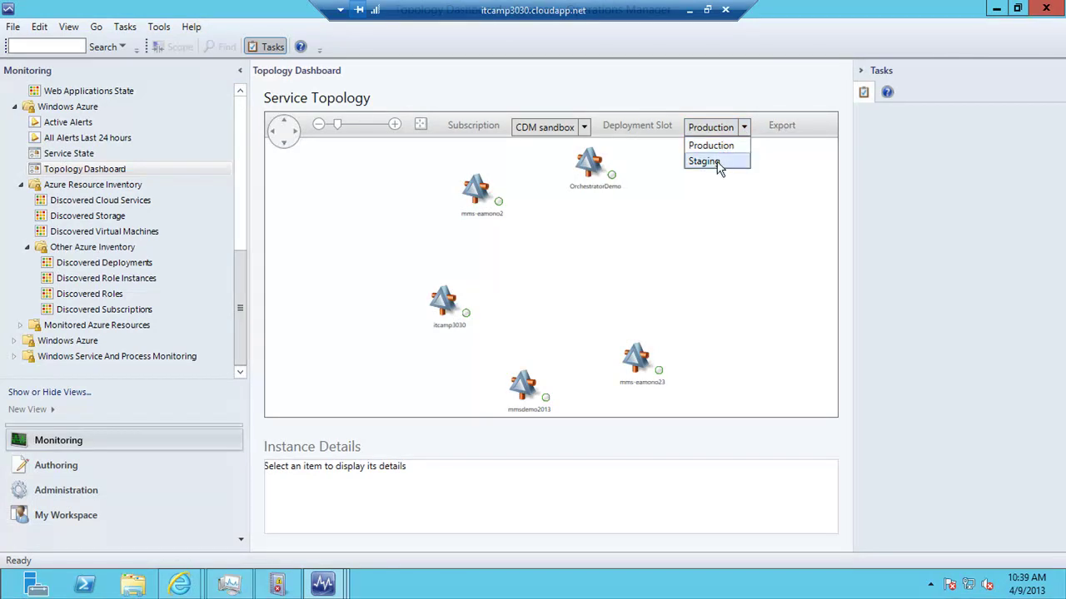
{"action": "left_click", "coordinate": [720, 162]}
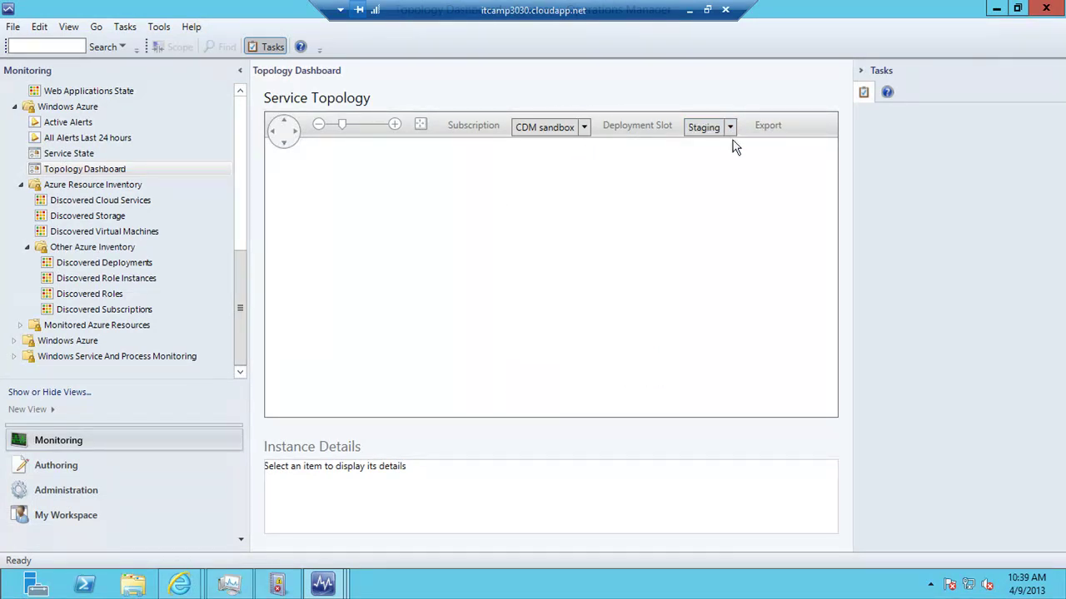
{"action": "left_click", "coordinate": [730, 128]}
{"action": "left_click", "coordinate": [721, 147]}
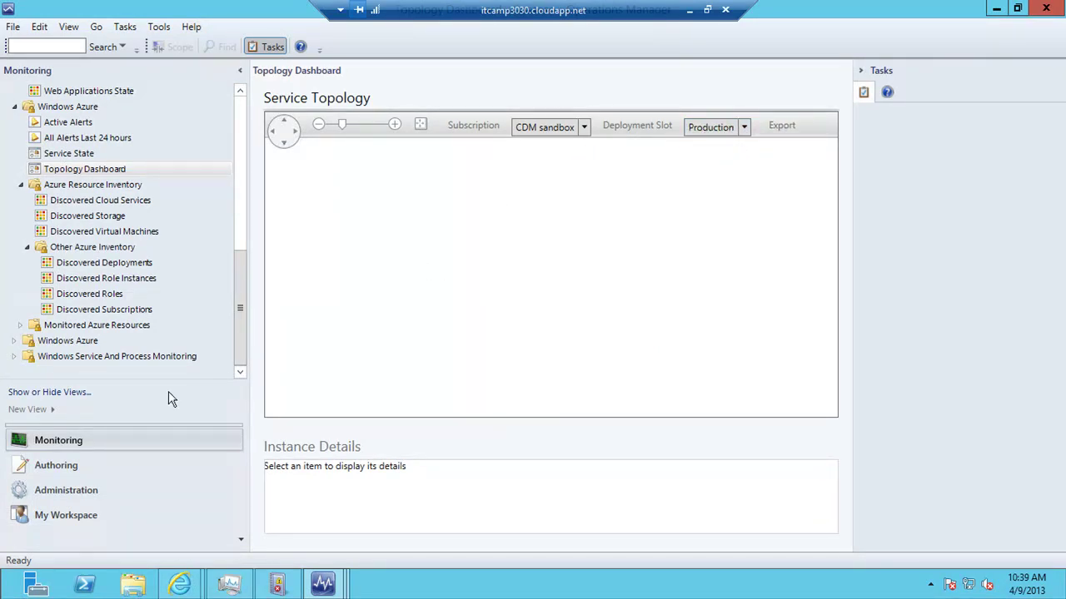
Open the properties of the My MMS Demo template from the Windows Azure Monitoring list in Authoring
{"action": "left_click", "coordinate": [71, 469]}
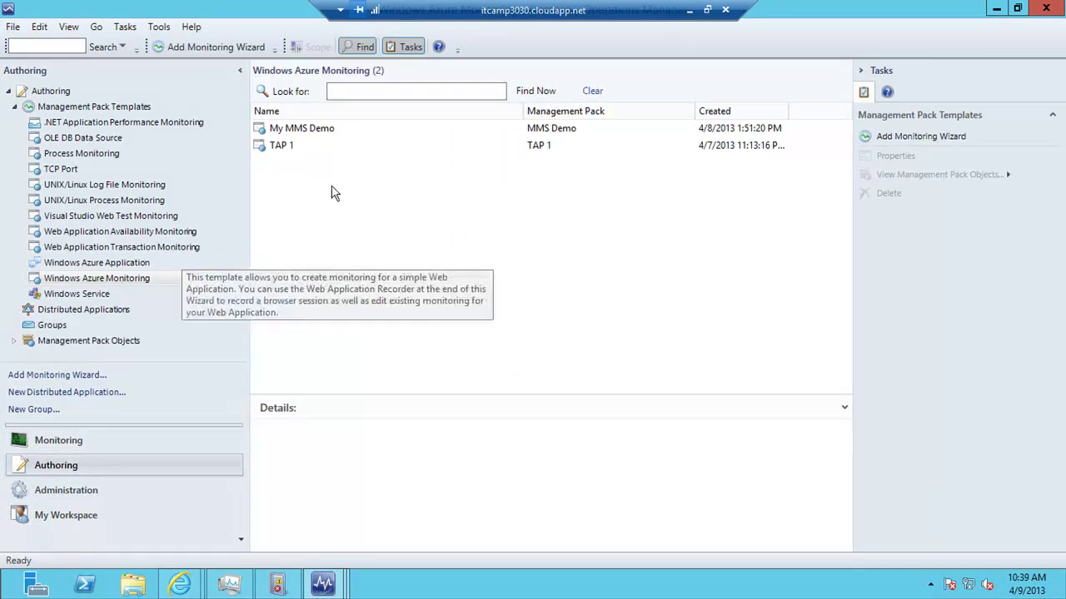
{"action": "left_click", "coordinate": [308, 135]}
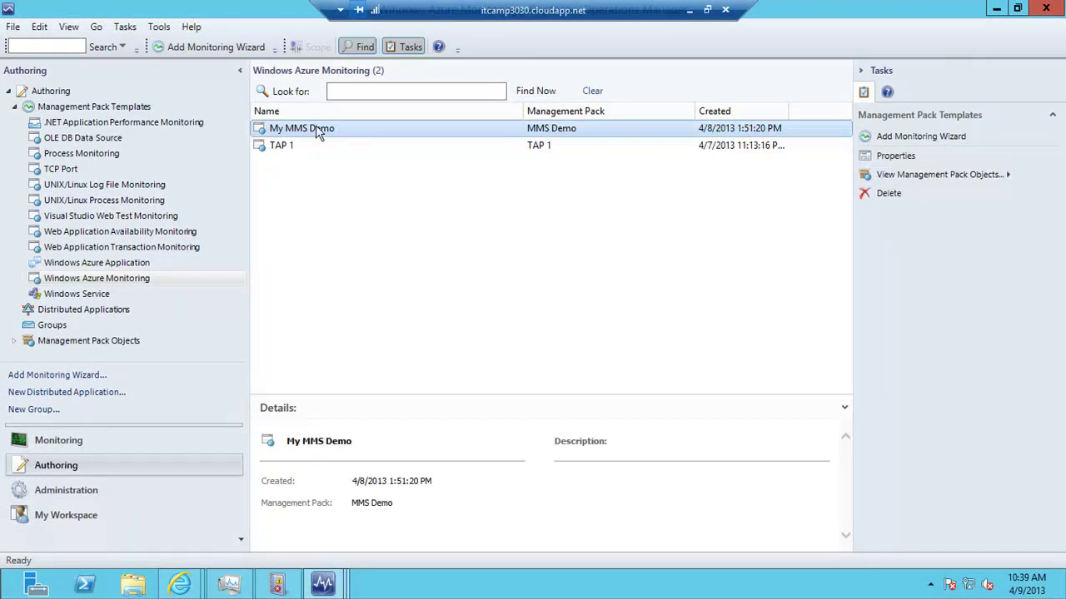
{"action": "double_click", "coordinate": [318, 136]}
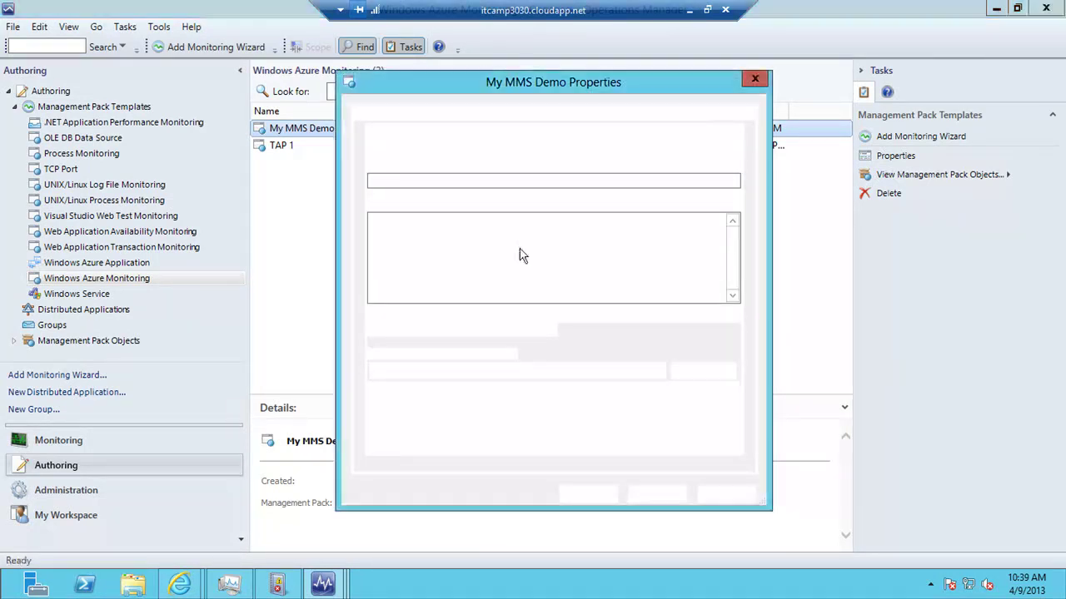
{"action": "left_click_drag", "start_coordinate": [585, 88], "coordinate": [539, 86]}
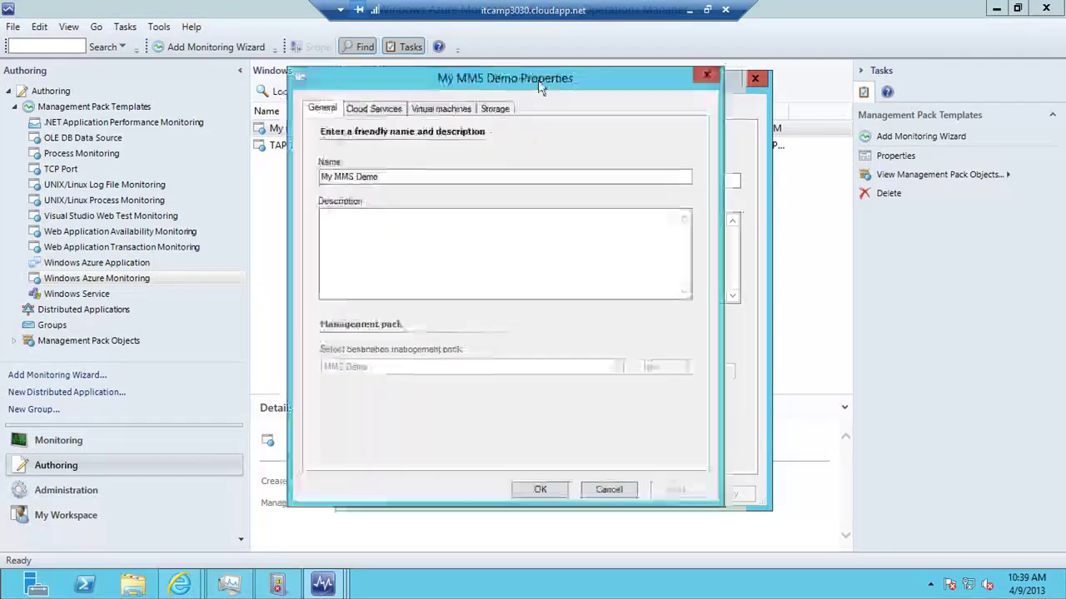
Review My MMS Demo's cloud services, virtual machines, storage and general settings, and close both properties dialogs without saving
{"action": "left_click", "coordinate": [360, 113]}
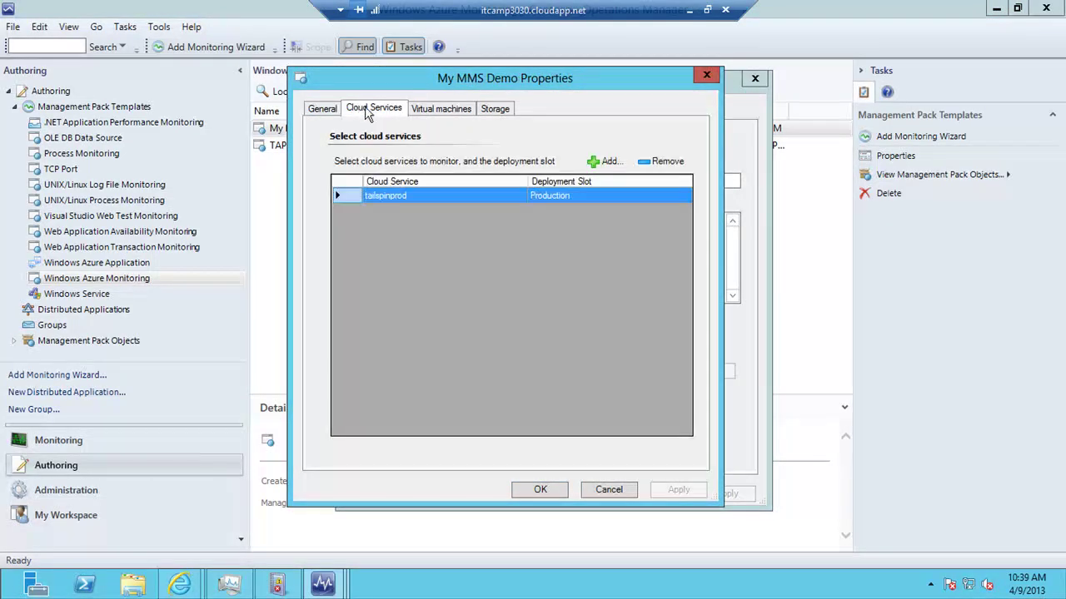
{"action": "left_click", "coordinate": [438, 114]}
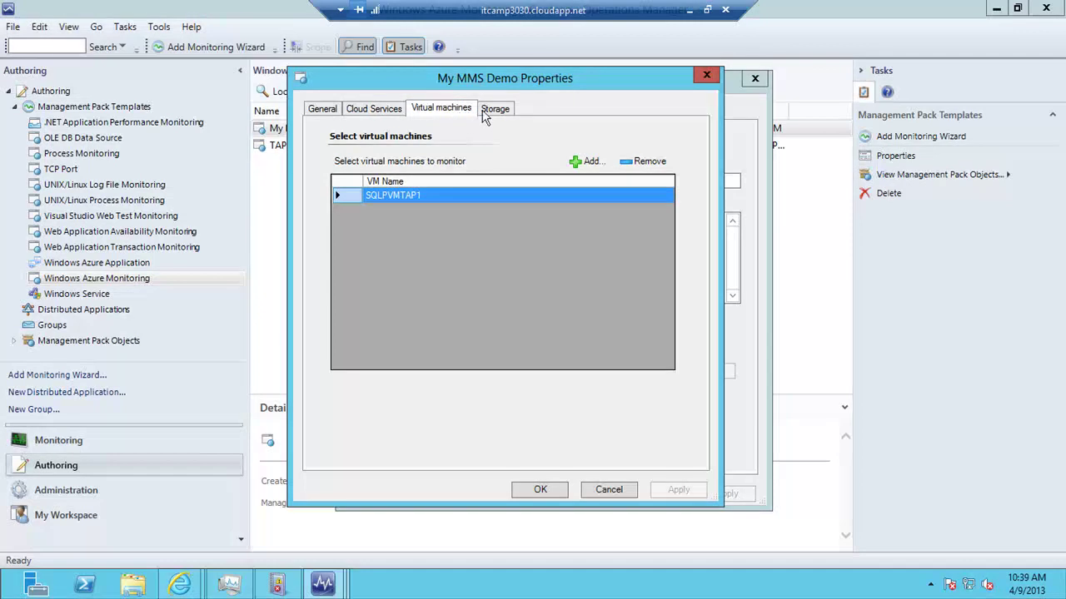
{"action": "left_click", "coordinate": [496, 112]}
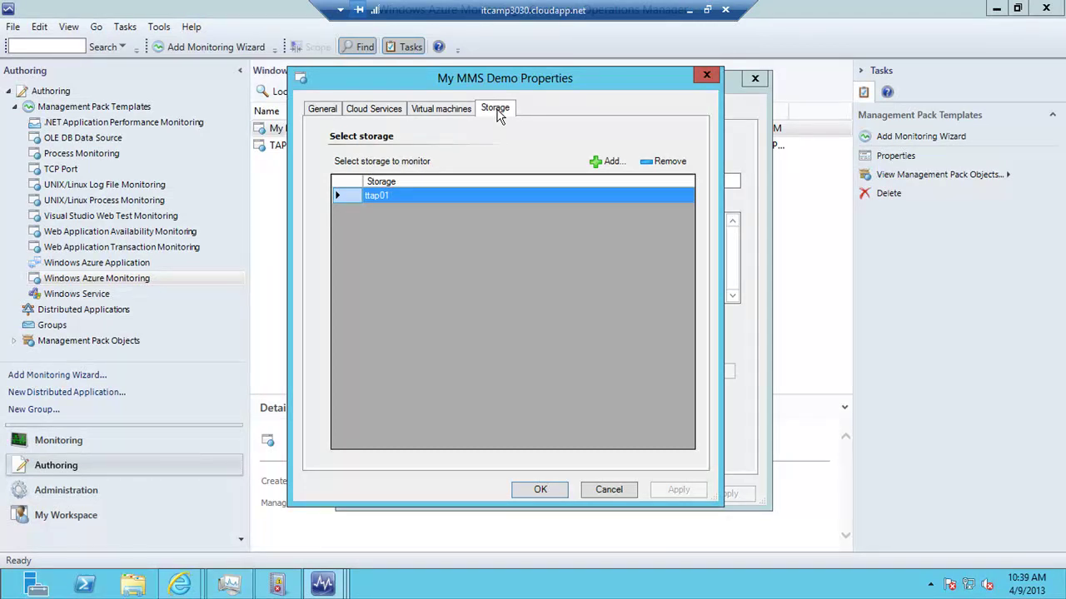
{"action": "left_click", "coordinate": [373, 110]}
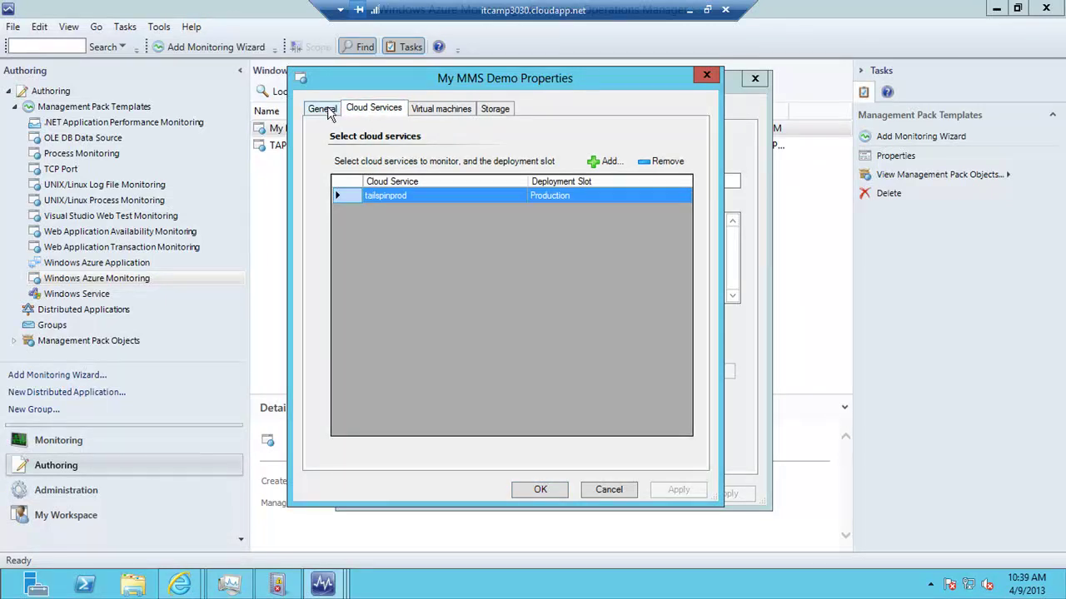
{"action": "left_click", "coordinate": [329, 113]}
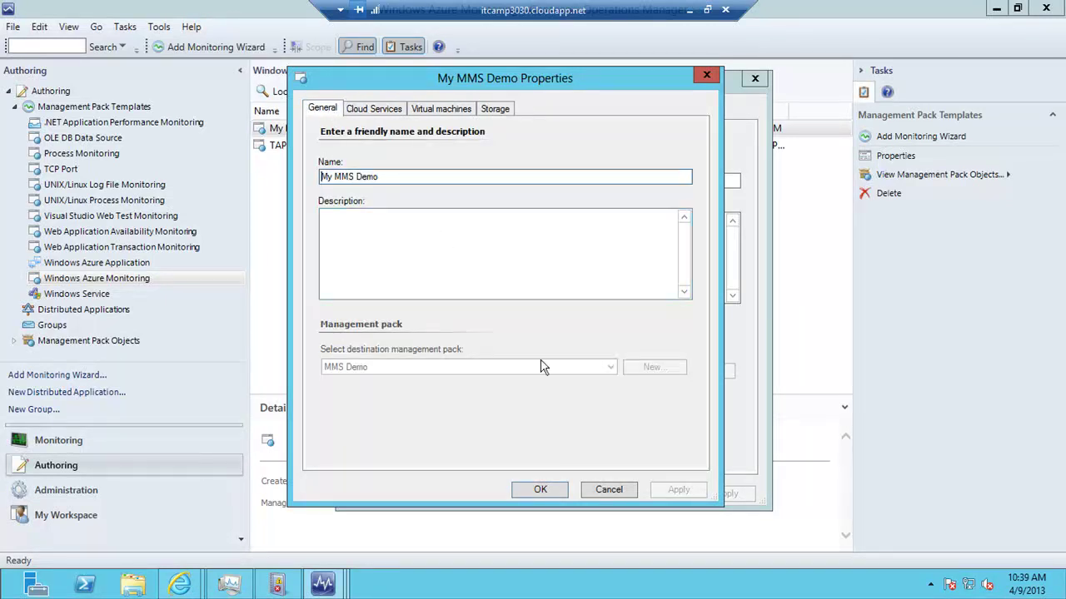
{"action": "left_click", "coordinate": [610, 490]}
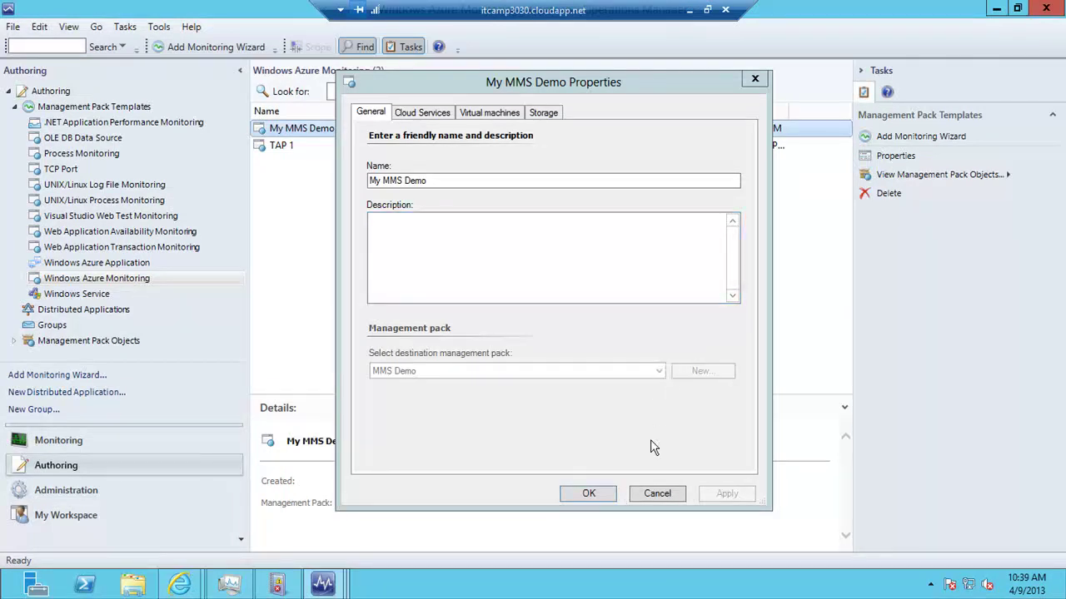
{"action": "left_click", "coordinate": [651, 495]}
{"action": "left_click", "coordinate": [654, 495]}
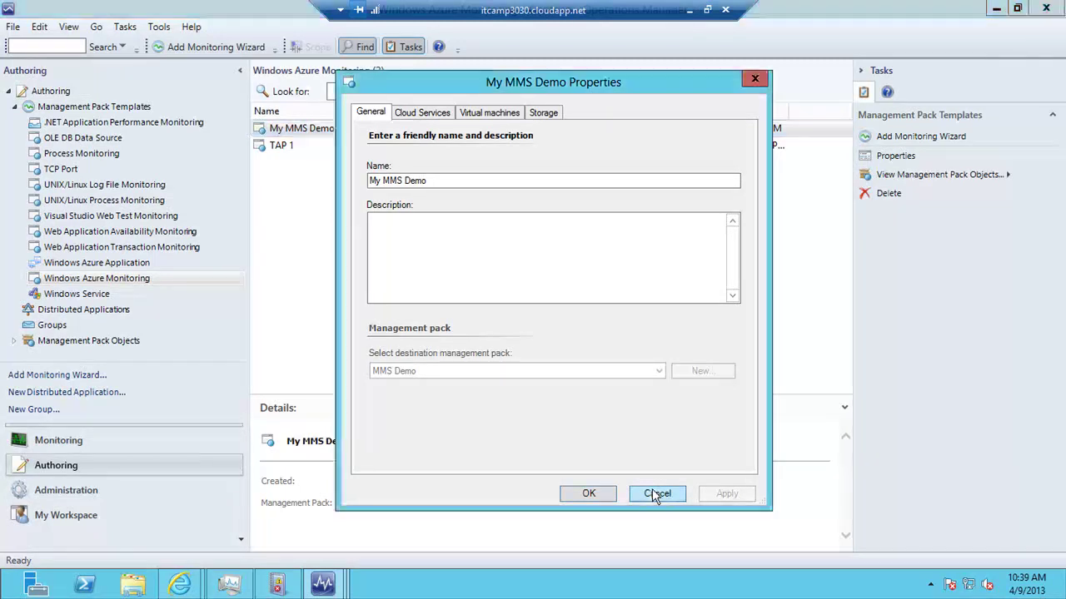
{"action": "left_click", "coordinate": [656, 494]}
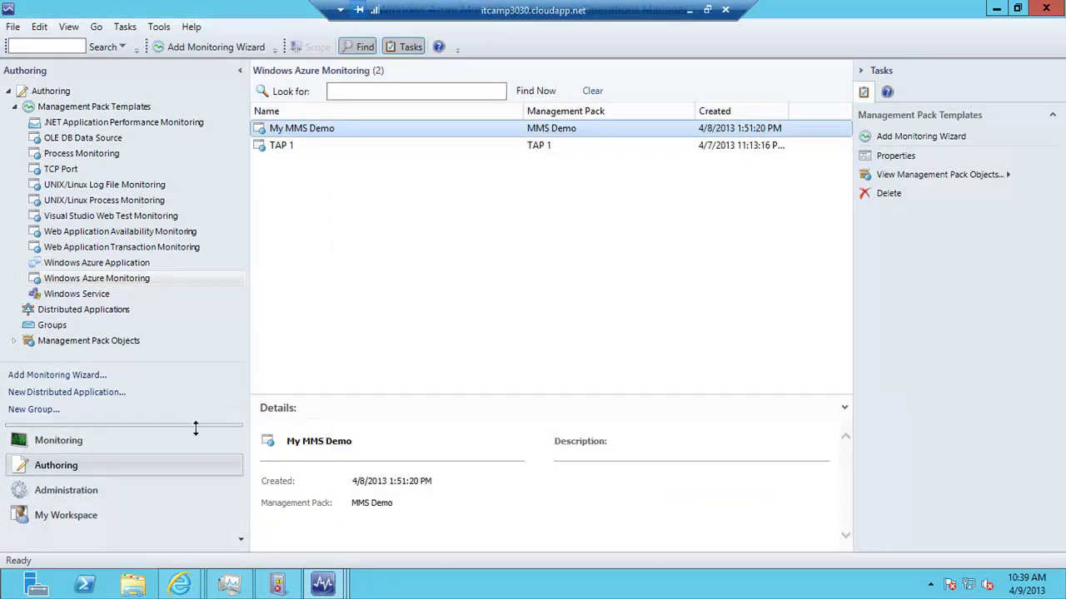